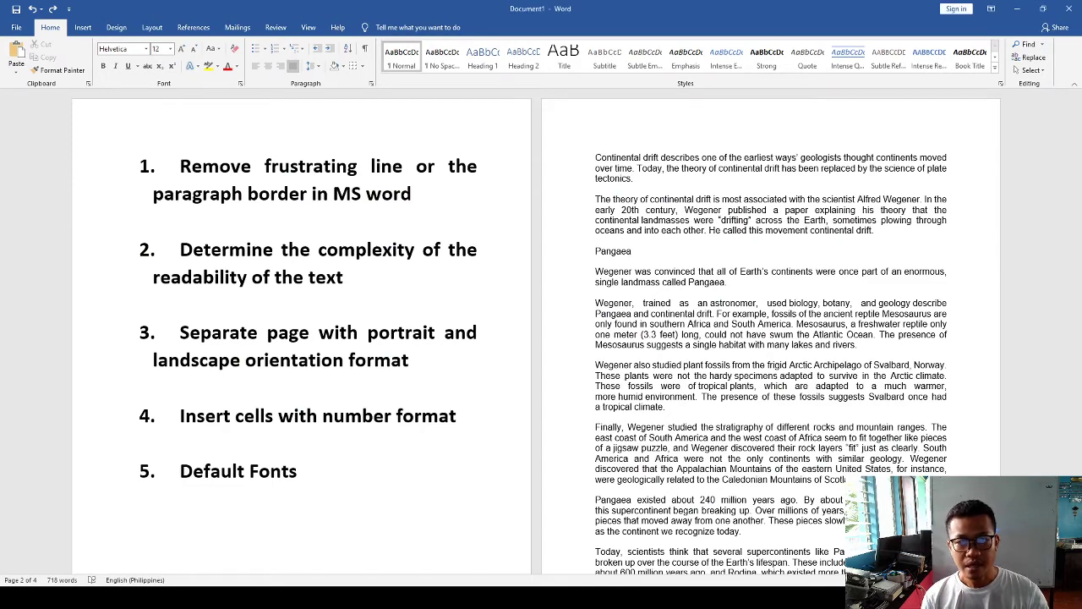
Review the numbered list of Word tips and the opening paragraphs of the continental drift article.
left_click(302, 248)
scroll(306, 247, "up", 3)
scroll(309, 246, "up", 2)
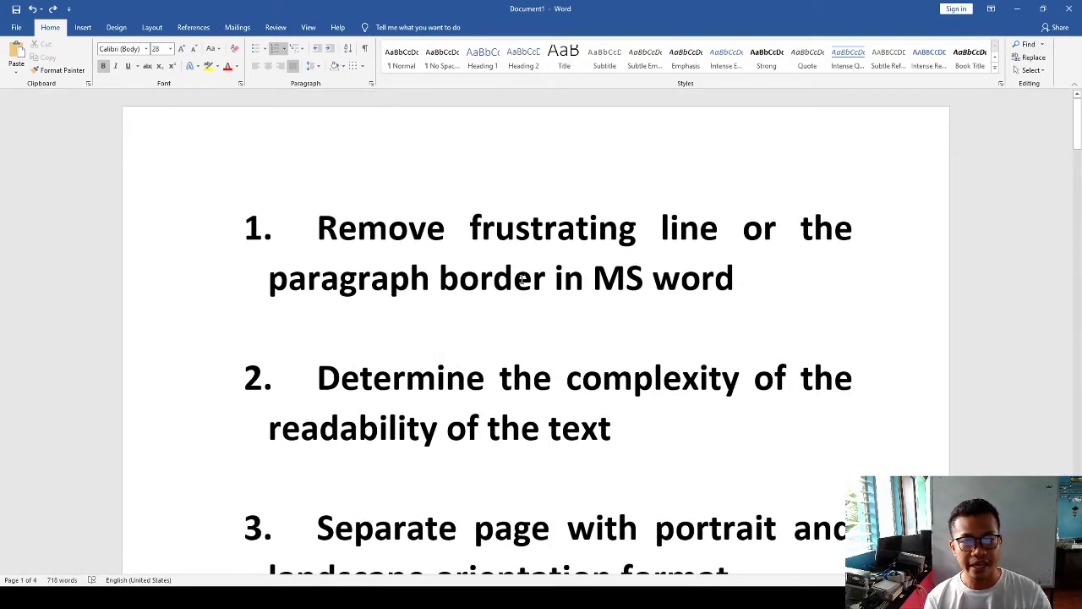
scroll(521, 288, "down", 10)
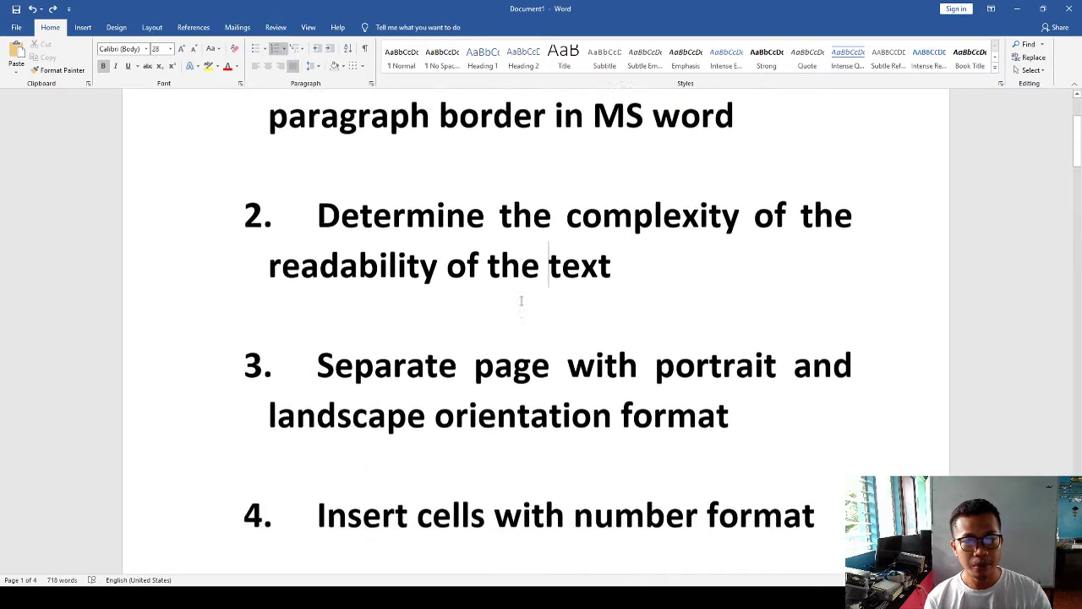
scroll(521, 302, "down", 6)
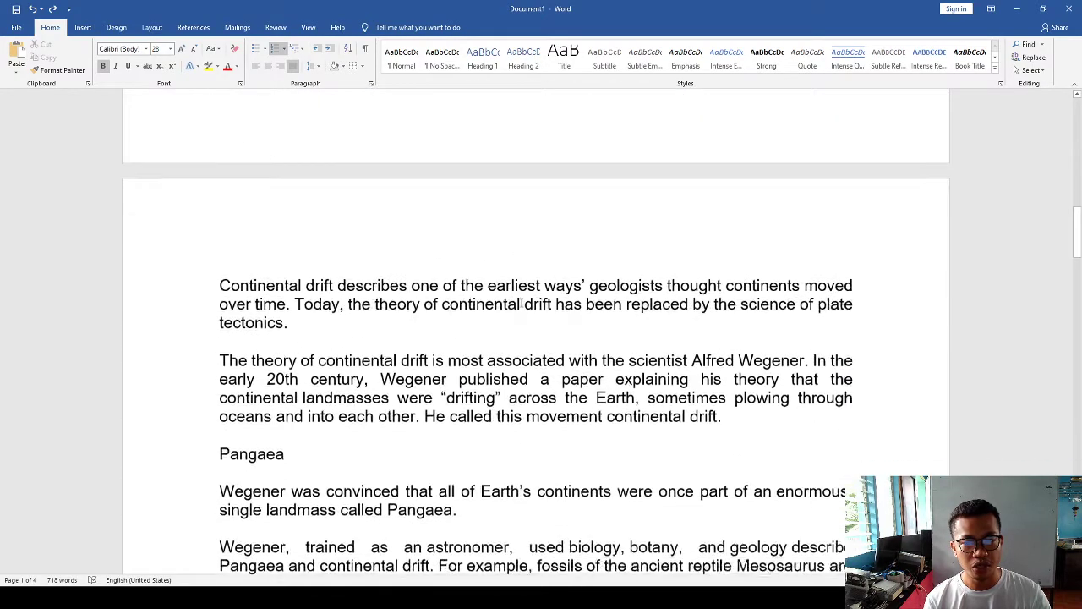
scroll(519, 302, "up", 3)
scroll(499, 302, "down", 1)
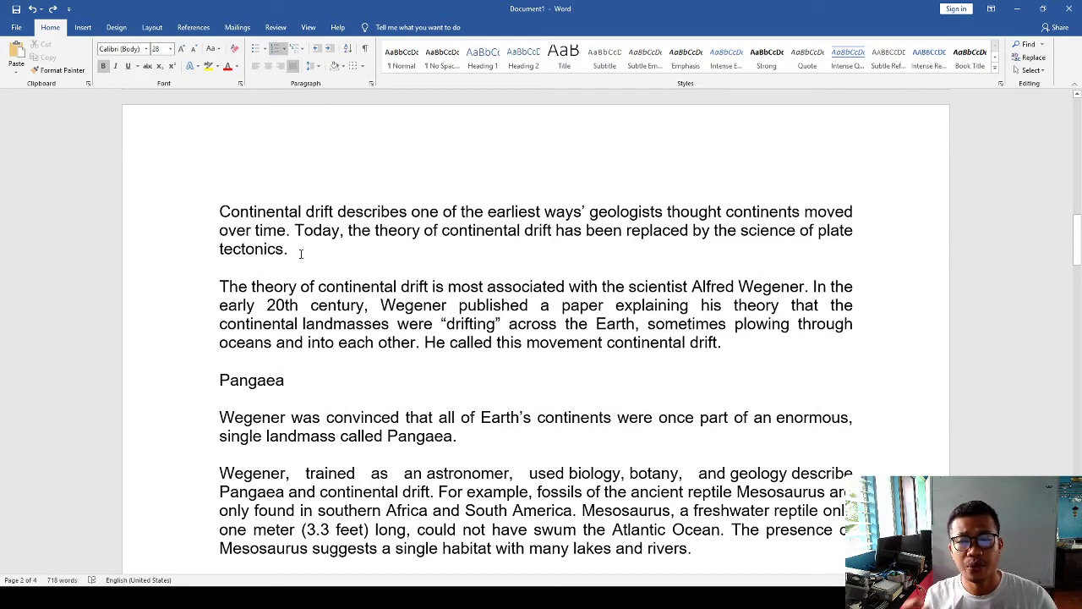
left_click_drag(226, 213, 781, 360)
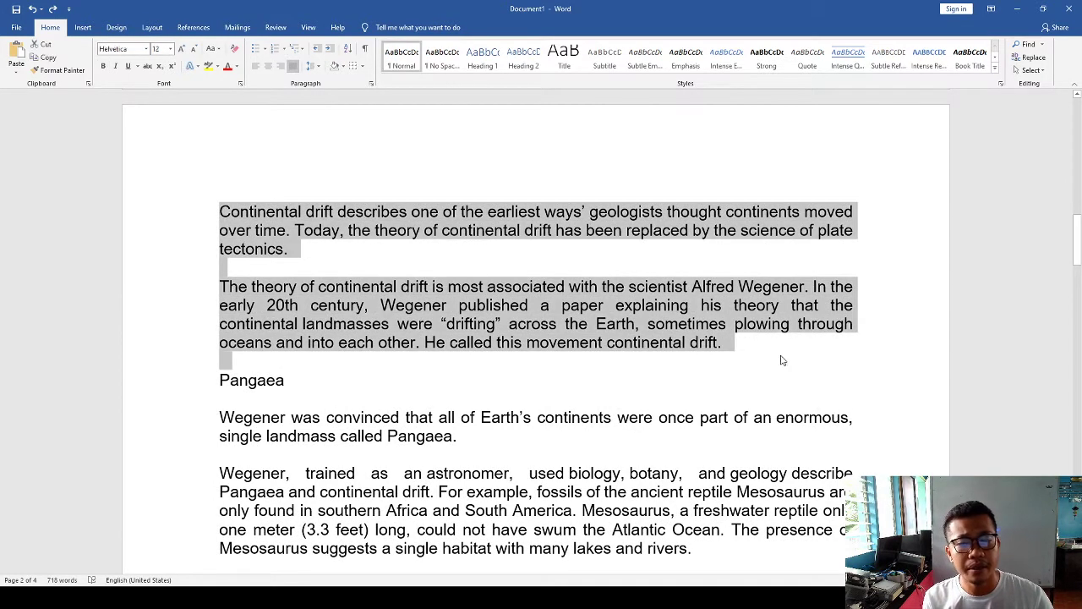
left_click(409, 343)
scroll(274, 271, "down", 2)
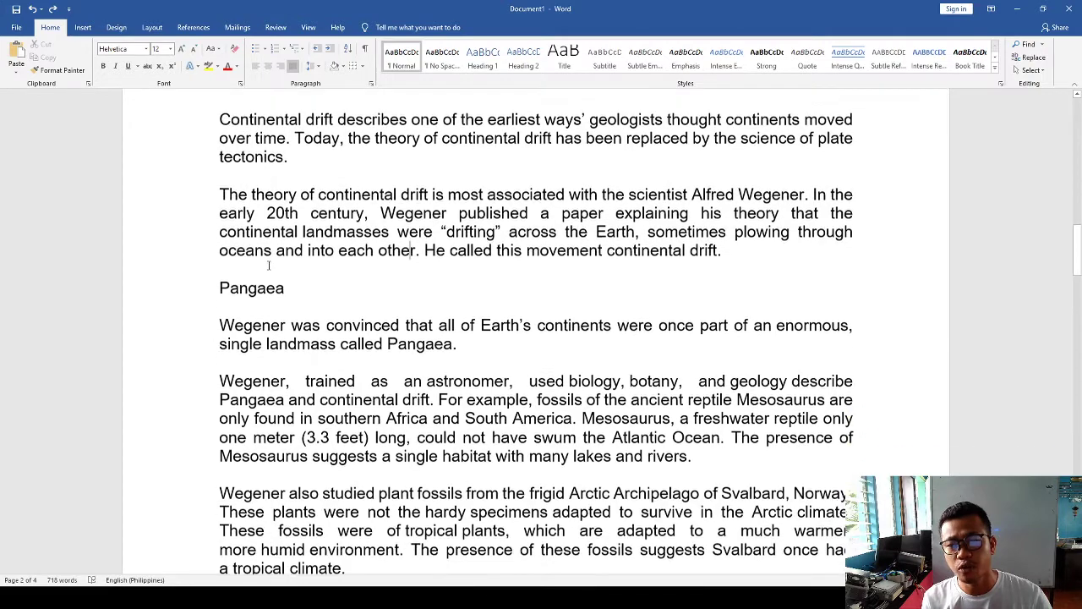
scroll(274, 271, "up", 3)
scroll(255, 321, "down", 2)
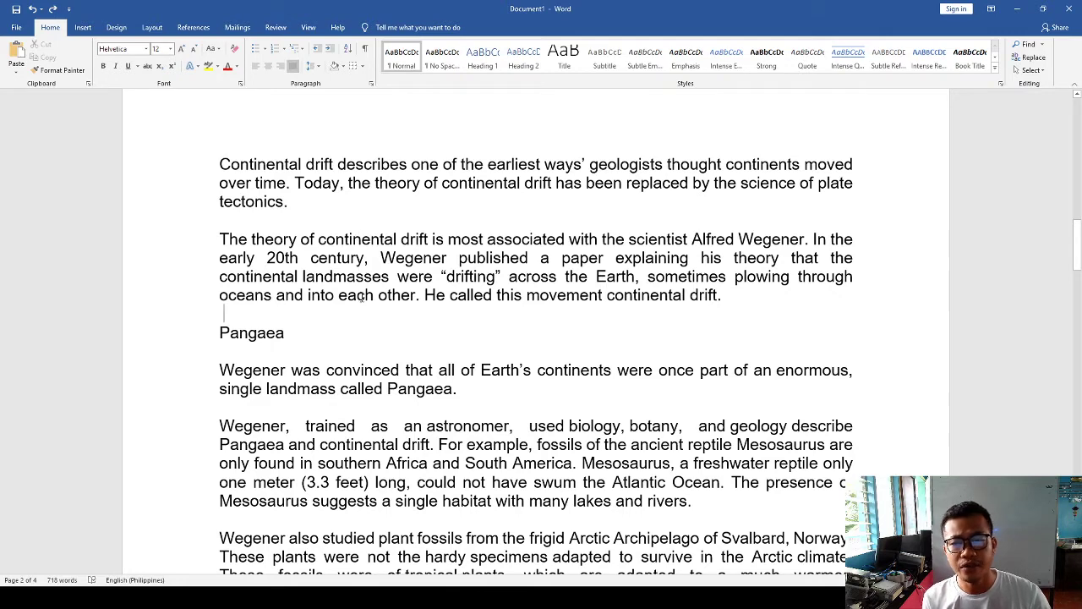
scroll(361, 297, "up", 1, "ctrl")
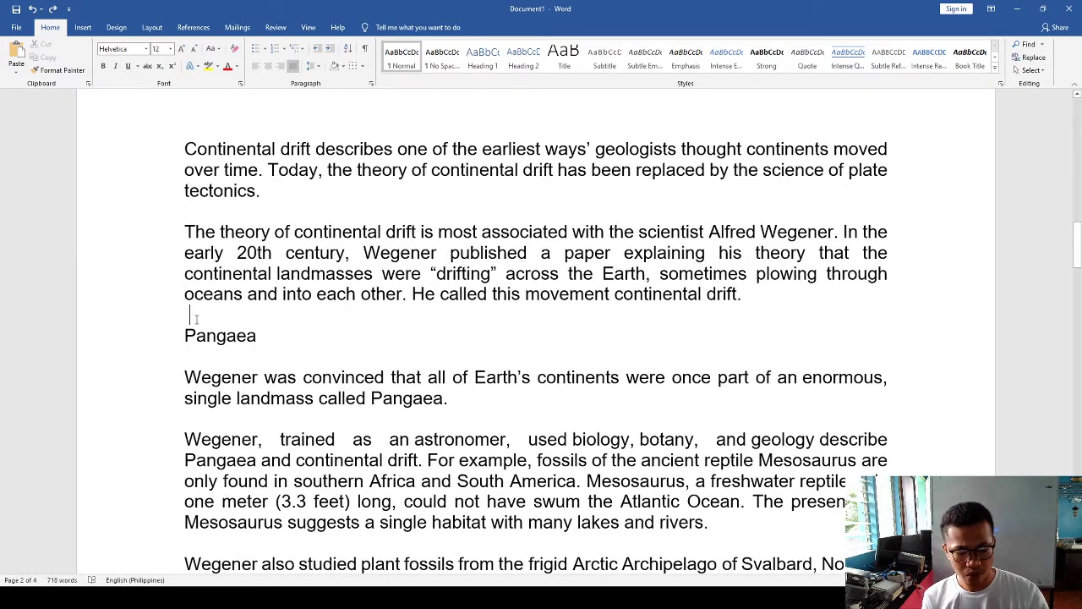
left_click(197, 319)
type("___")
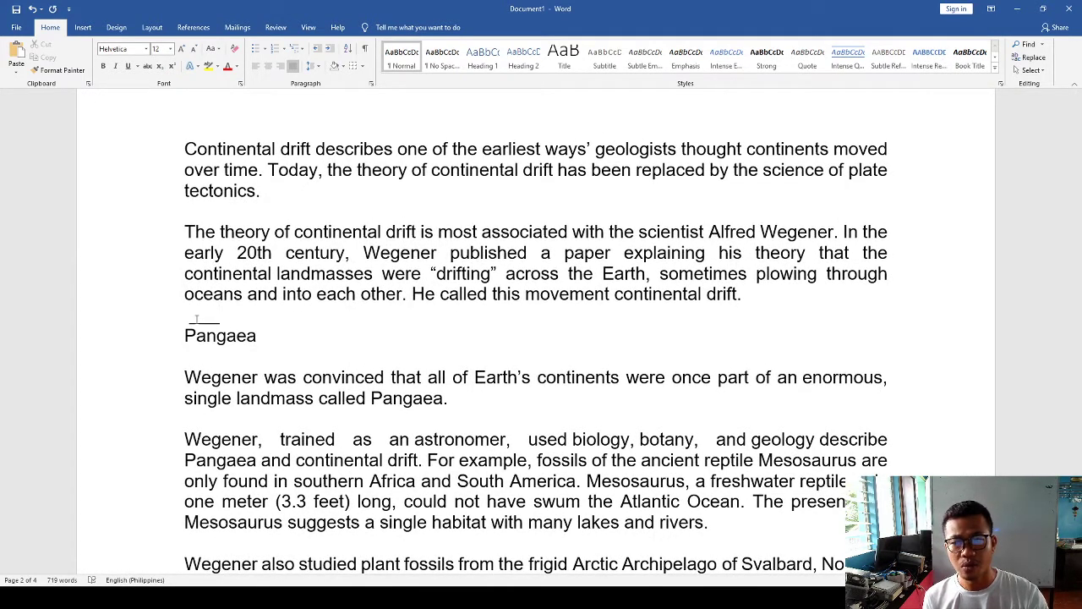
key("Return")
left_click(223, 323)
key("BackSpace")
key("BackSpace")
key("BackSpace")
key("BackSpace")
Create an automatic border line above the Pangaea heading from three underscores, with a blank line separating it from the paragraph above.
key("Return")
type("___")
key("Return")
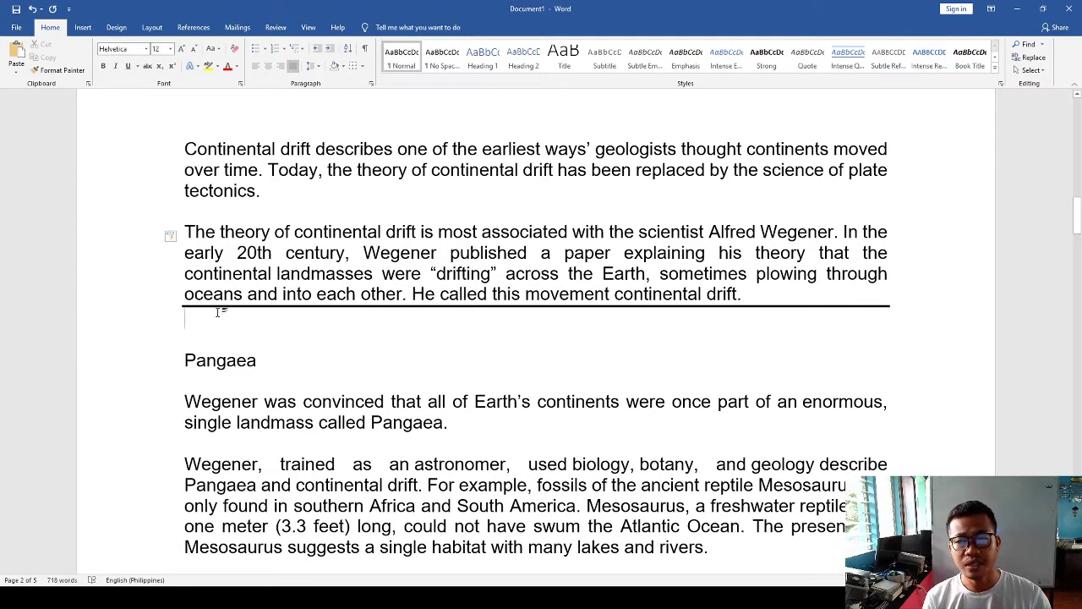
key("shift+Up")
key("shift+Down")
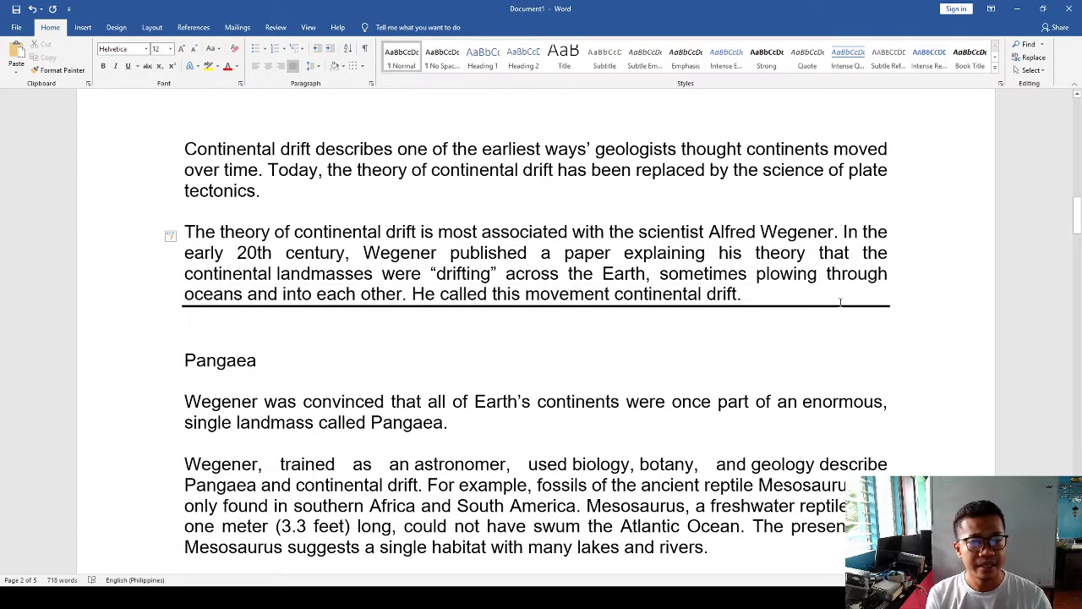
key("Return")
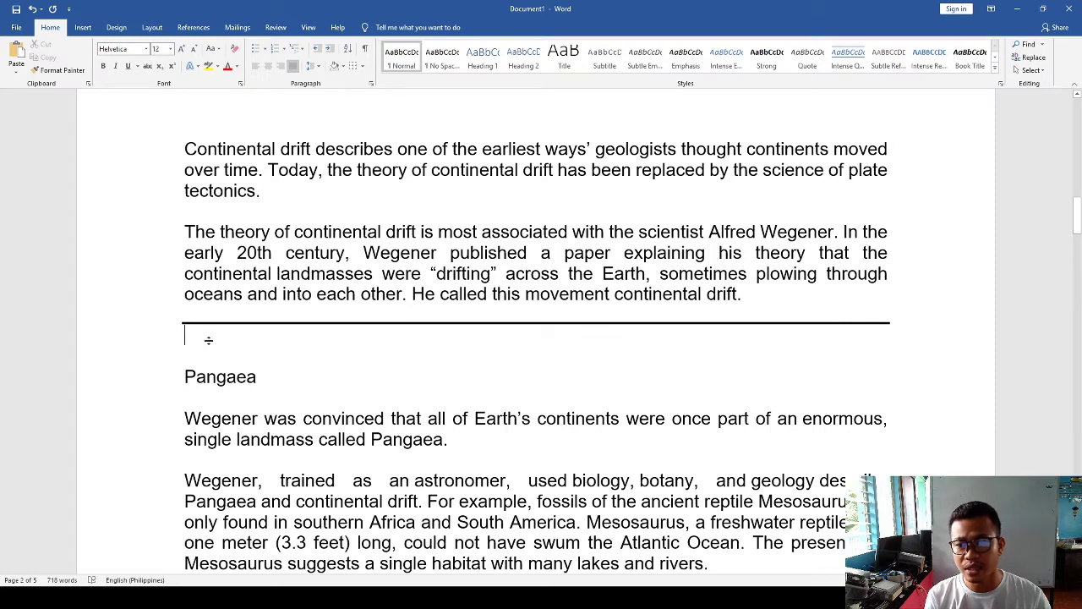
Try to remove the border line by deleting the text just above it, and undo that deletion.
key("shift+Up")
key("BackSpace")
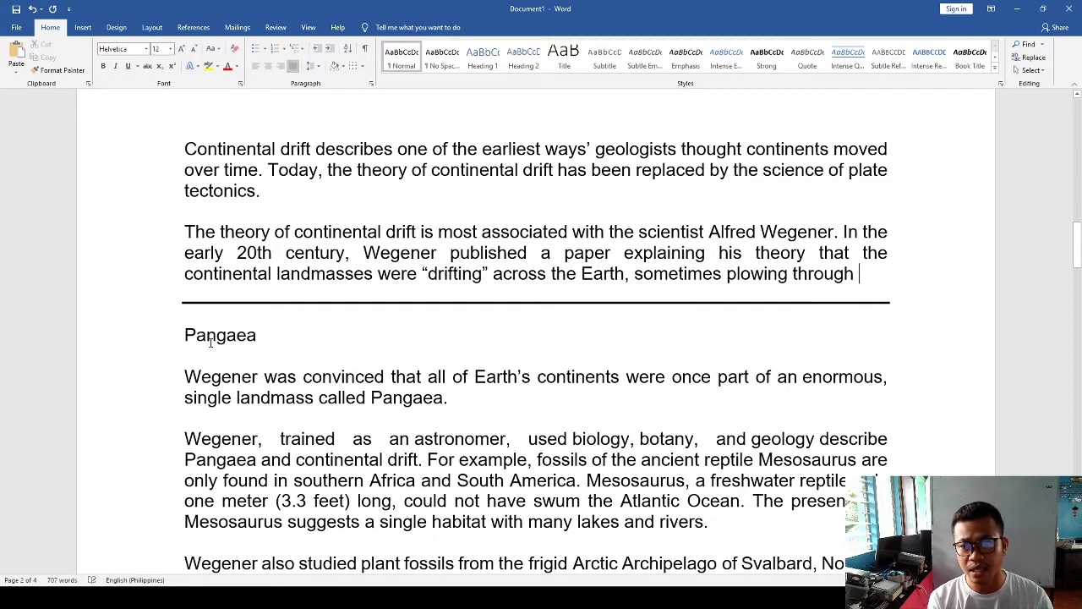
key("ctrl+z")
left_click(206, 332)
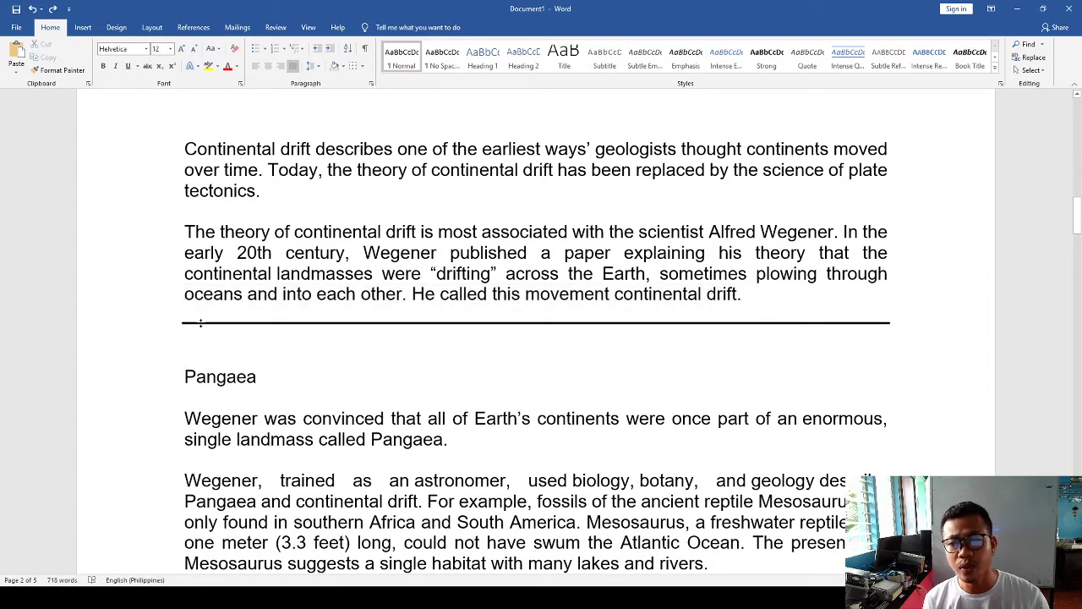
left_click_drag(200, 322, 202, 317)
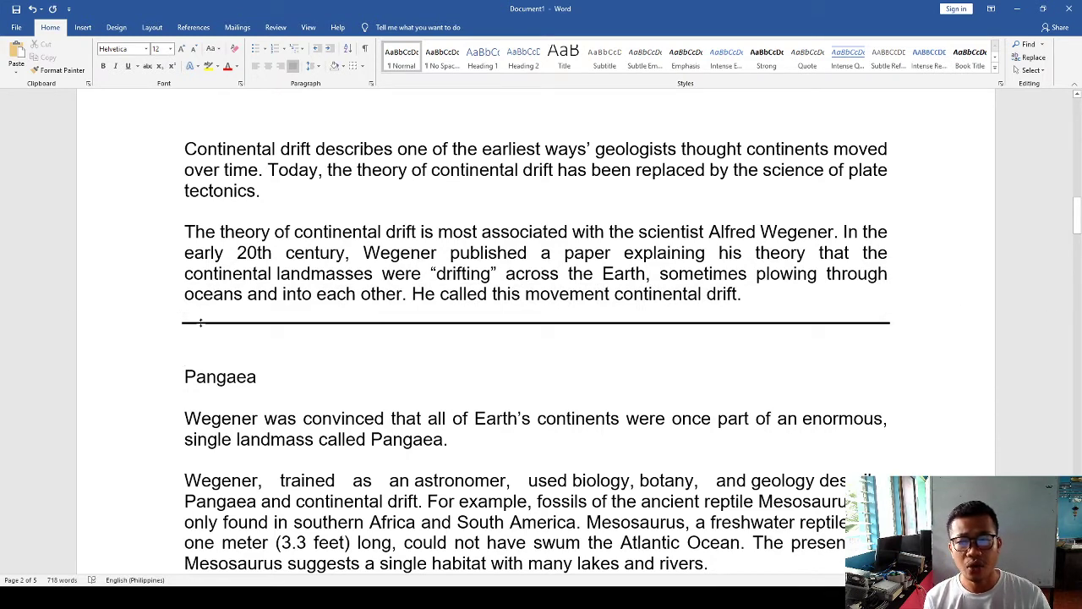
Clear the paragraph border from the lines just above the Pangaea heading and delete the extra blank line.
left_click_drag(183, 293, 238, 334)
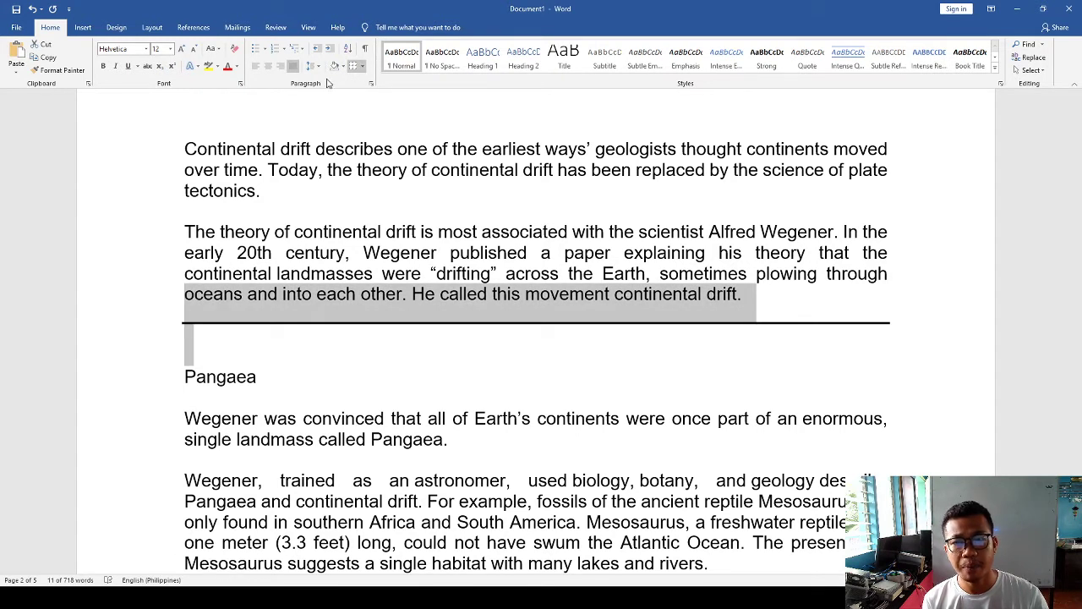
key("ctrl+z")
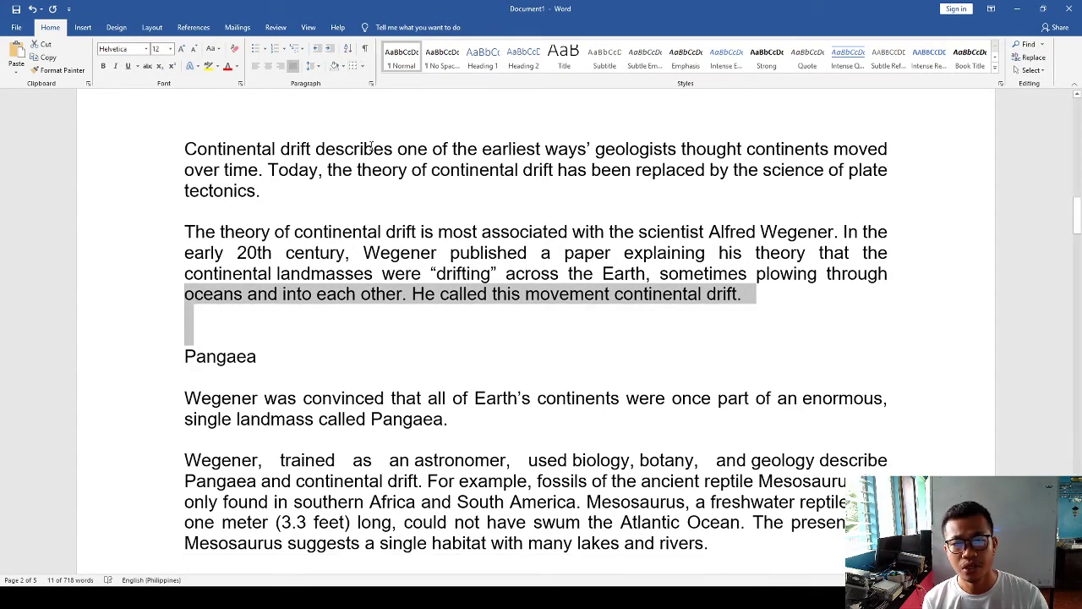
left_click(237, 337)
key("BackSpace")
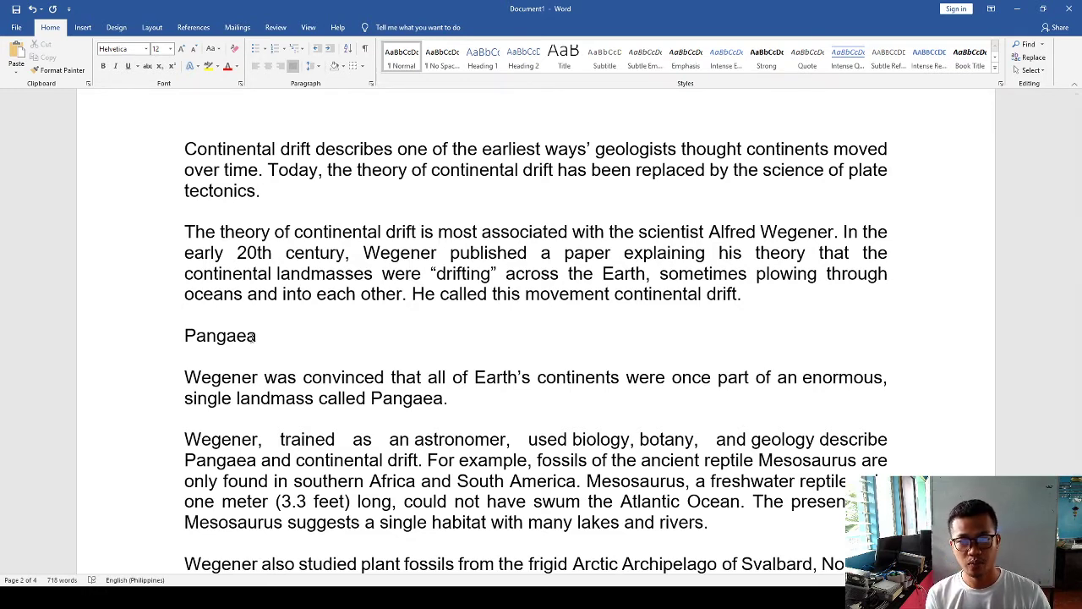
Return to the list of tips and highlight the second one, about determining the readability of text.
scroll(341, 355, "up", 15)
scroll(321, 285, "down", 3)
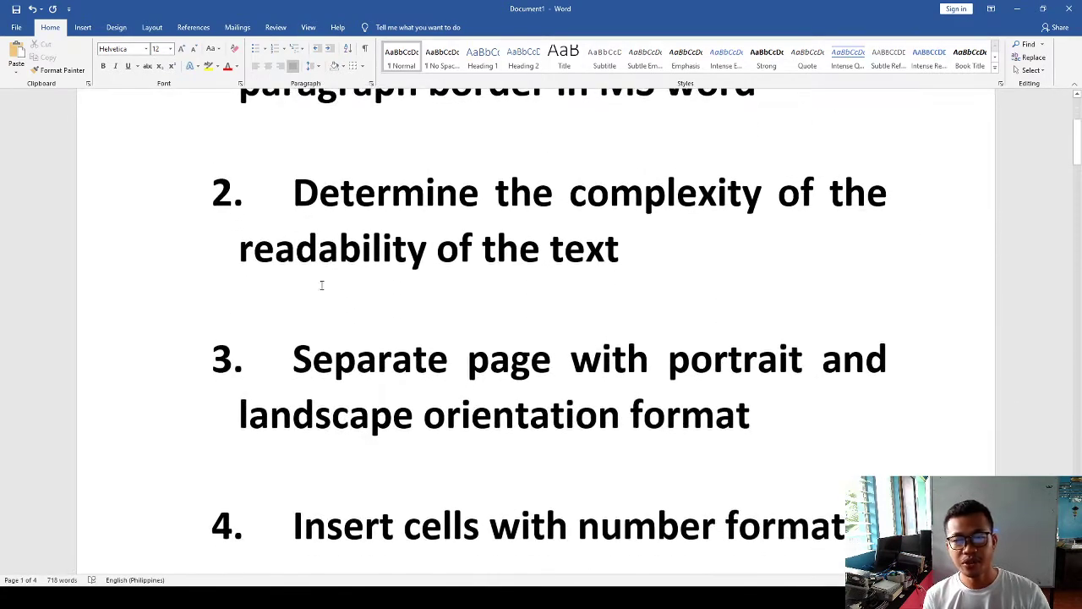
left_click_drag(298, 178, 621, 253)
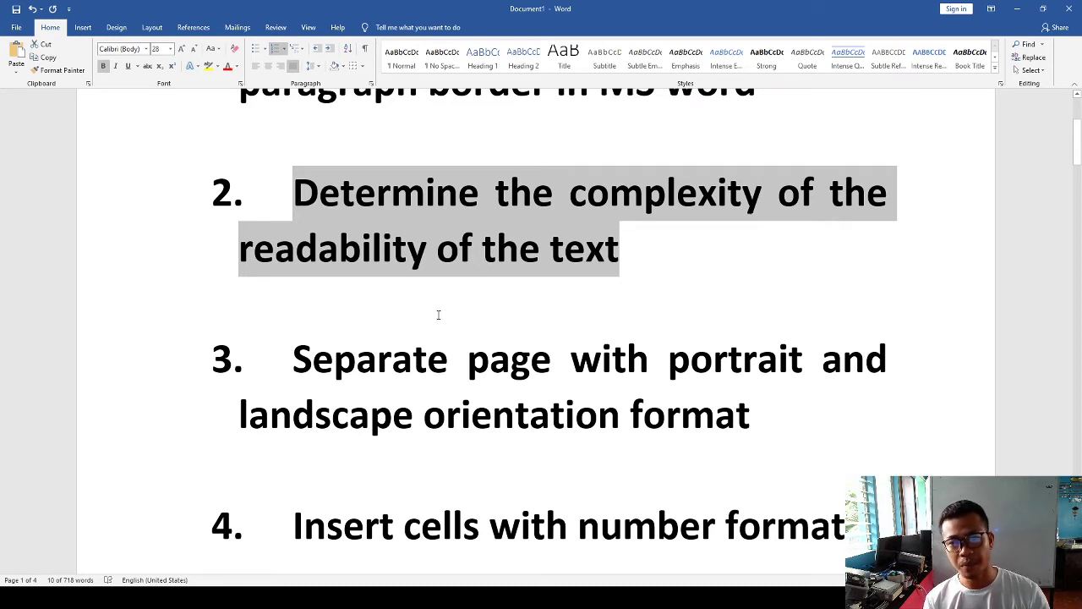
Examine the opening paragraphs of the continental drift article as sample text for the readability check.
scroll(438, 315, "down", 12)
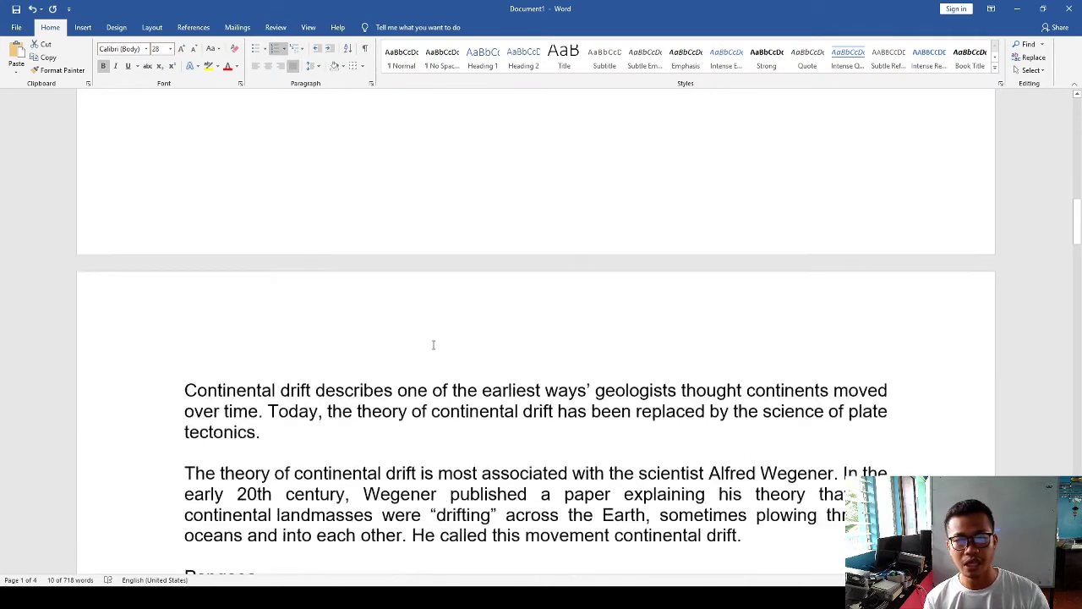
left_click(356, 313)
left_click_drag(183, 243, 766, 396)
left_click(326, 367)
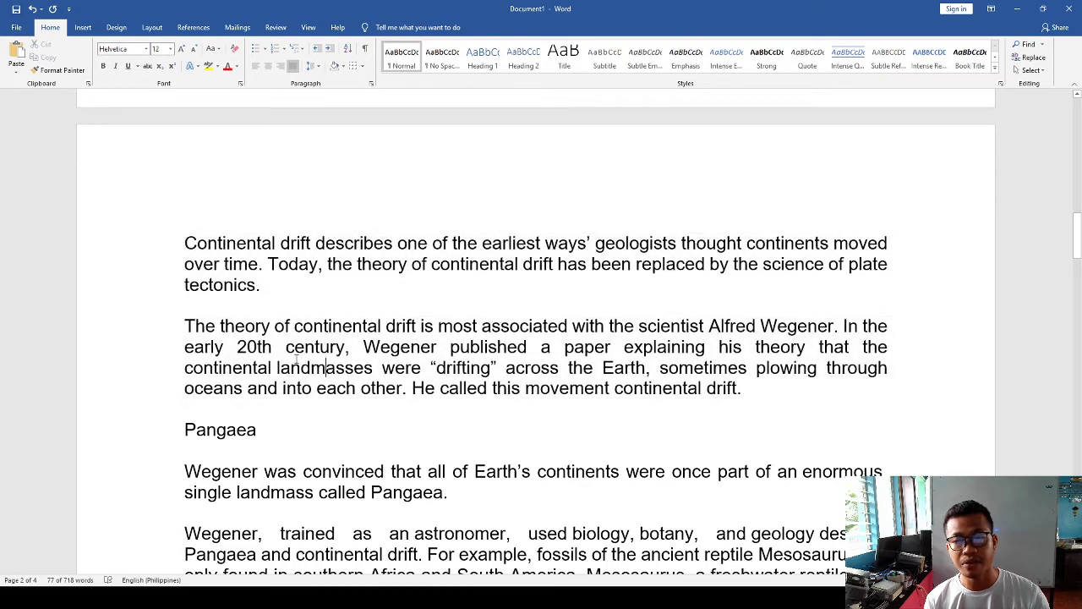
left_click(187, 243)
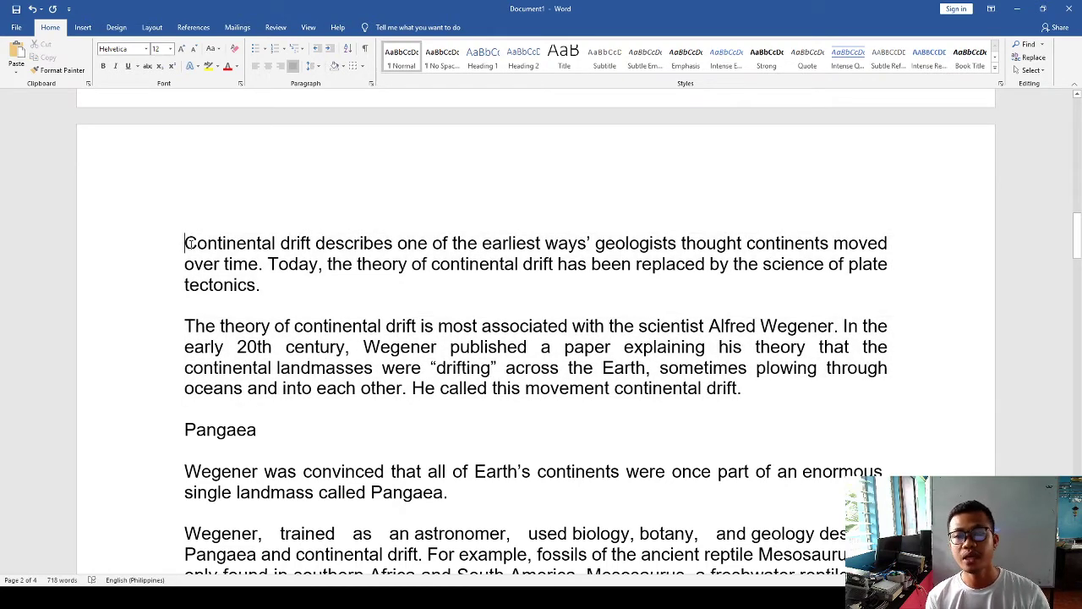
left_click_drag(187, 243, 356, 290)
left_click(244, 312)
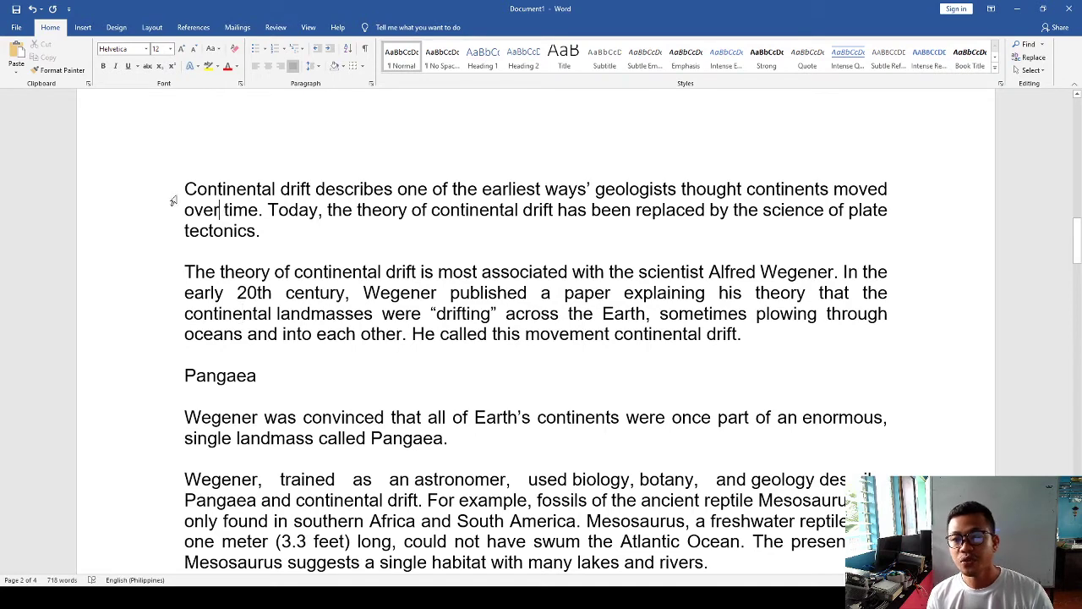
left_click_drag(185, 189, 265, 377)
left_click(266, 377)
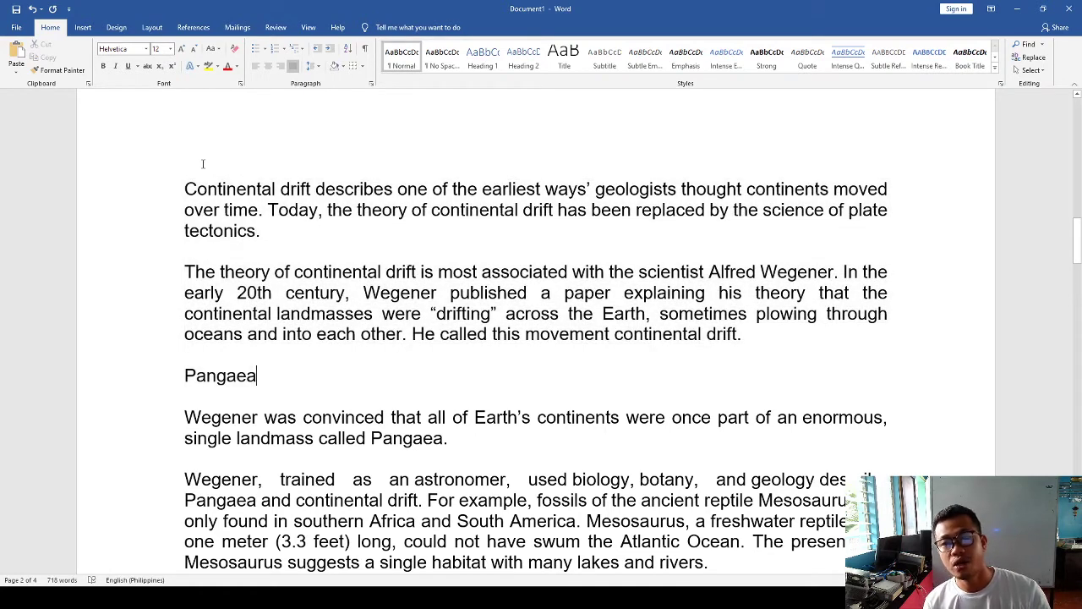
left_click_drag(185, 188, 266, 377)
left_click(184, 188)
left_click_drag(184, 189, 285, 292)
left_click(193, 228)
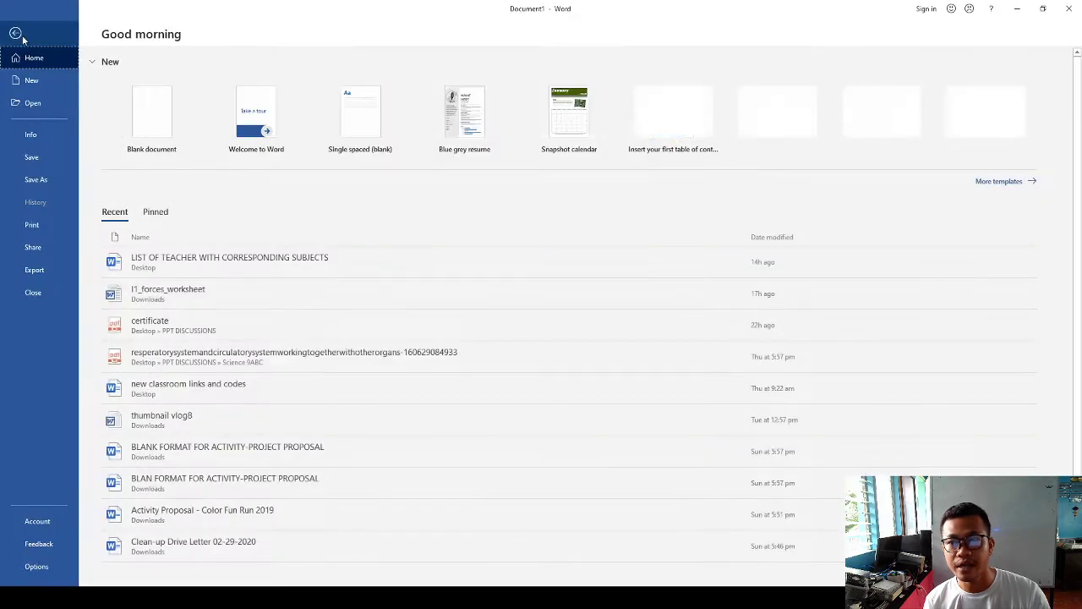
Run the spelling and grammar check on the document.
left_click(16, 27)
key("Escape")
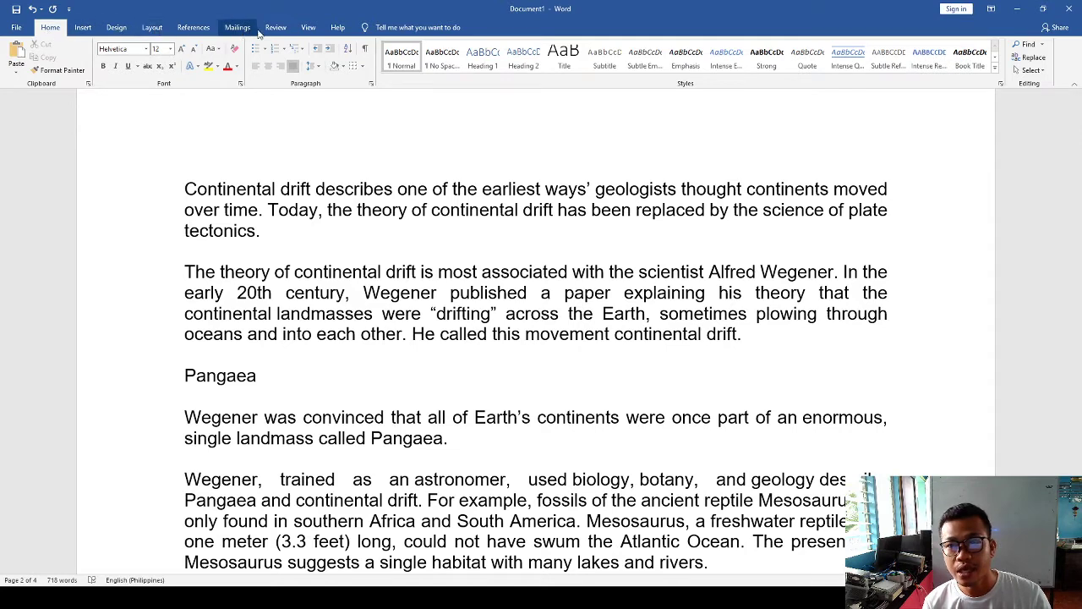
left_click(308, 28)
left_click(273, 28)
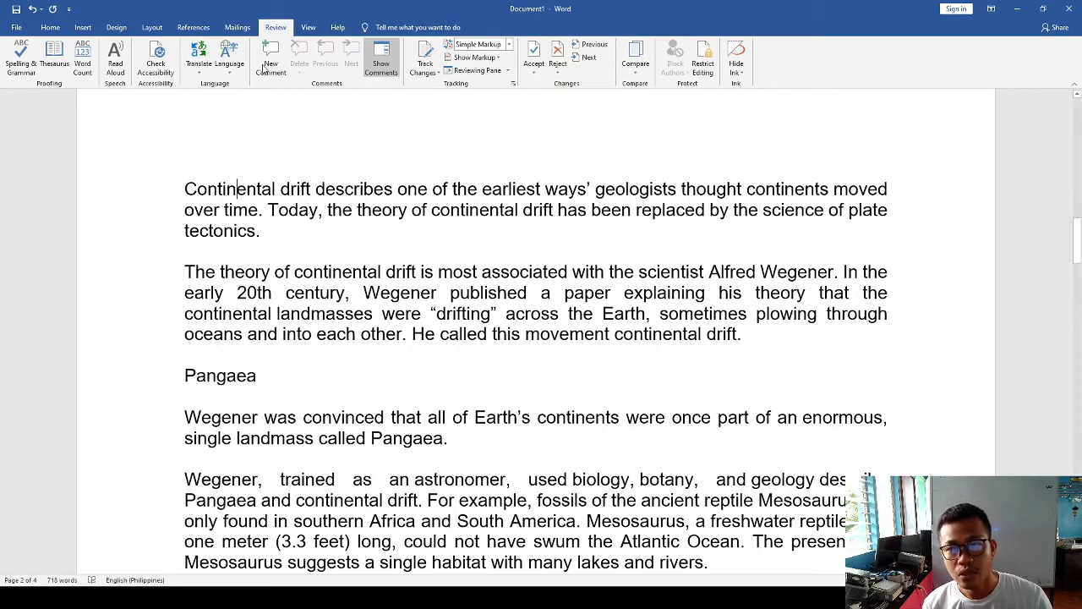
left_click(21, 61)
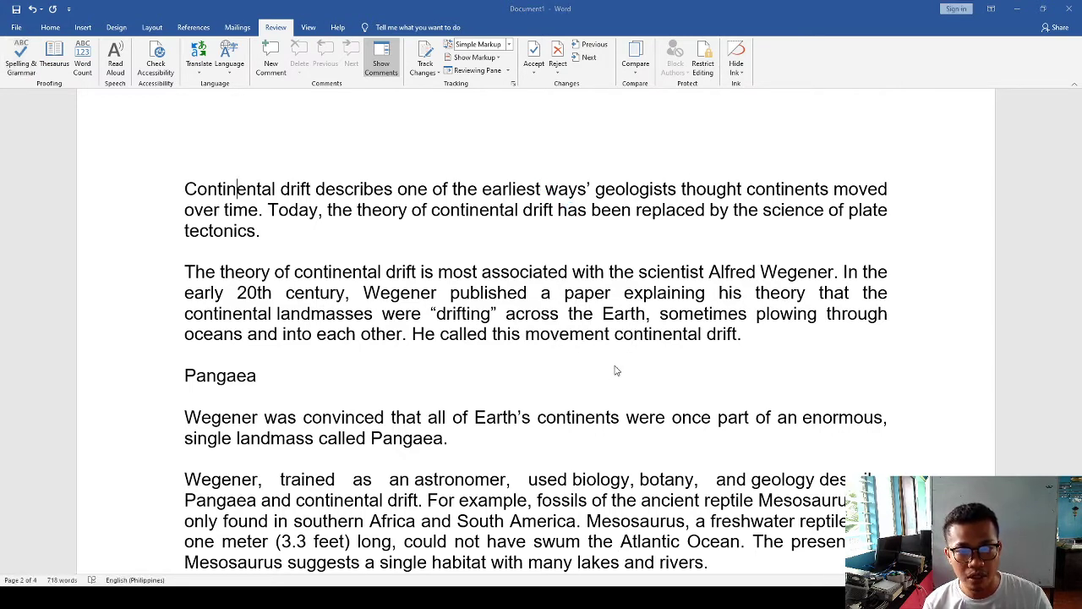
Select the article from its first paragraph through "processes" in the last paragraph and run the spelling and grammar check on it.
key("ctrl+a")
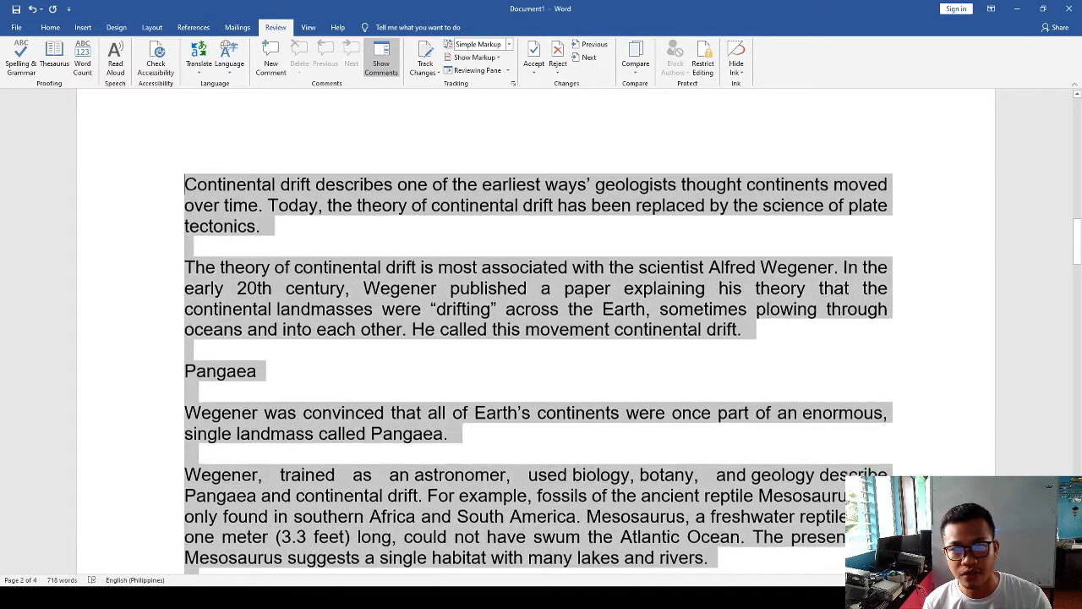
scroll(306, 565, "down", 20)
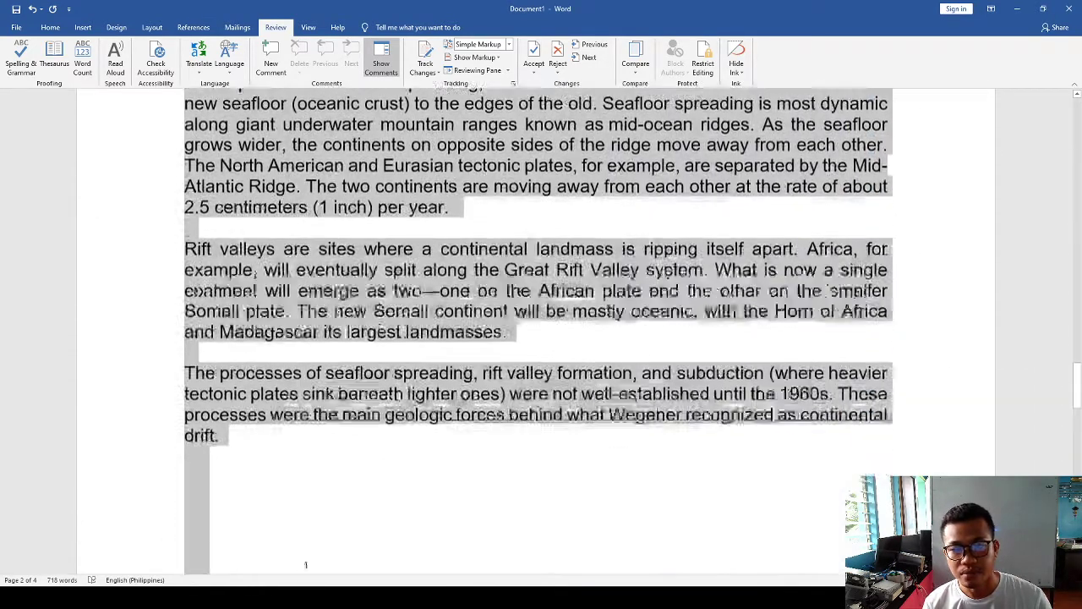
scroll(297, 364, "down", 2)
left_click(267, 327, "shift")
left_click(22, 64)
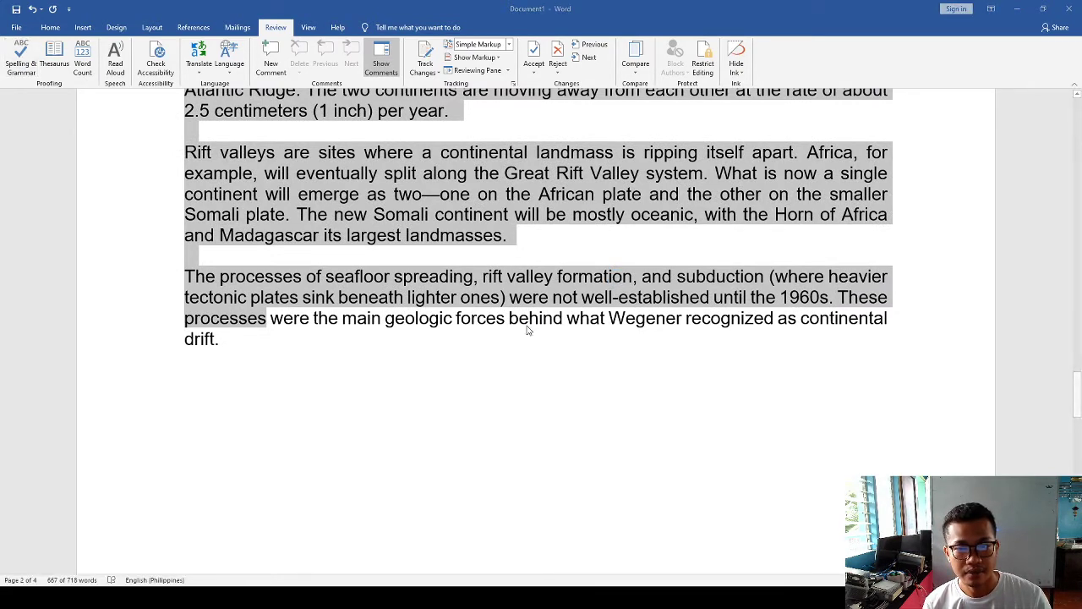
Place the cursor in the first tip of the numbered list and run the spelling and grammar check from there.
scroll(482, 250, "up", 5)
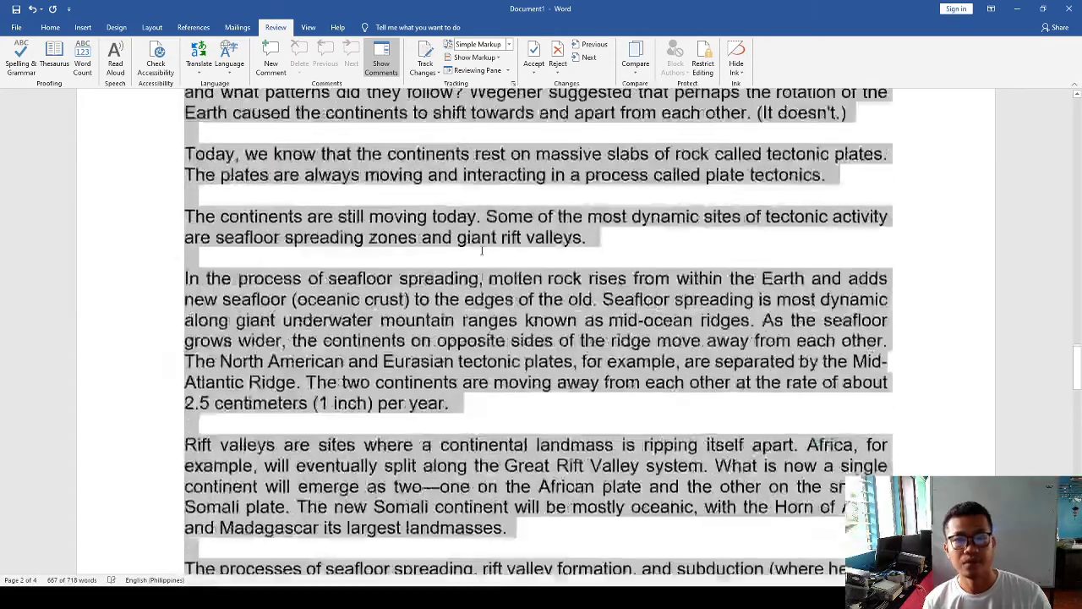
scroll(482, 250, "up", 15)
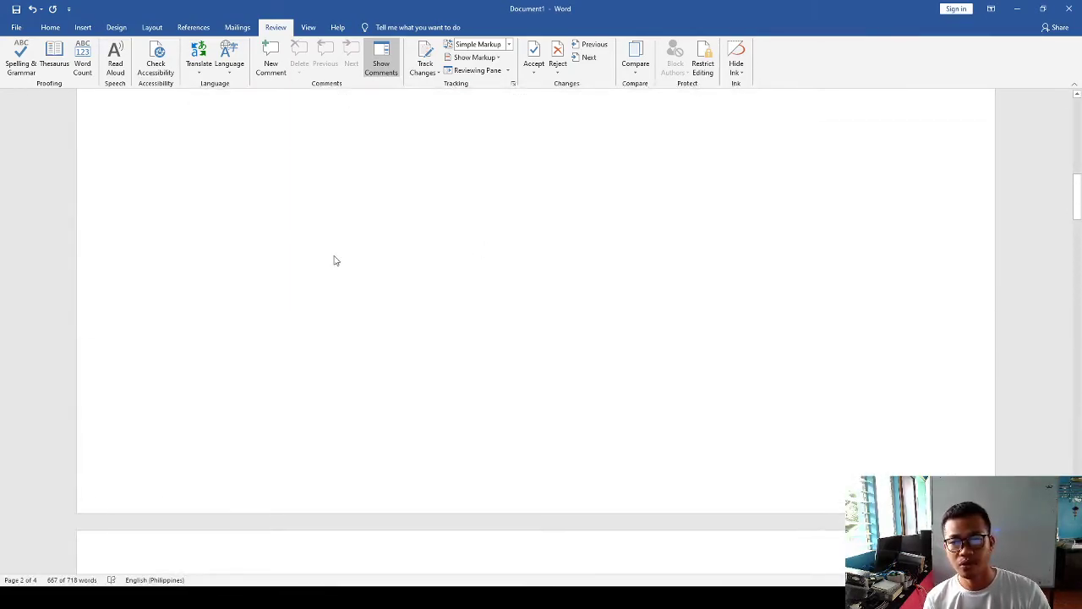
scroll(334, 261, "down", 6)
scroll(326, 271, "up", 8)
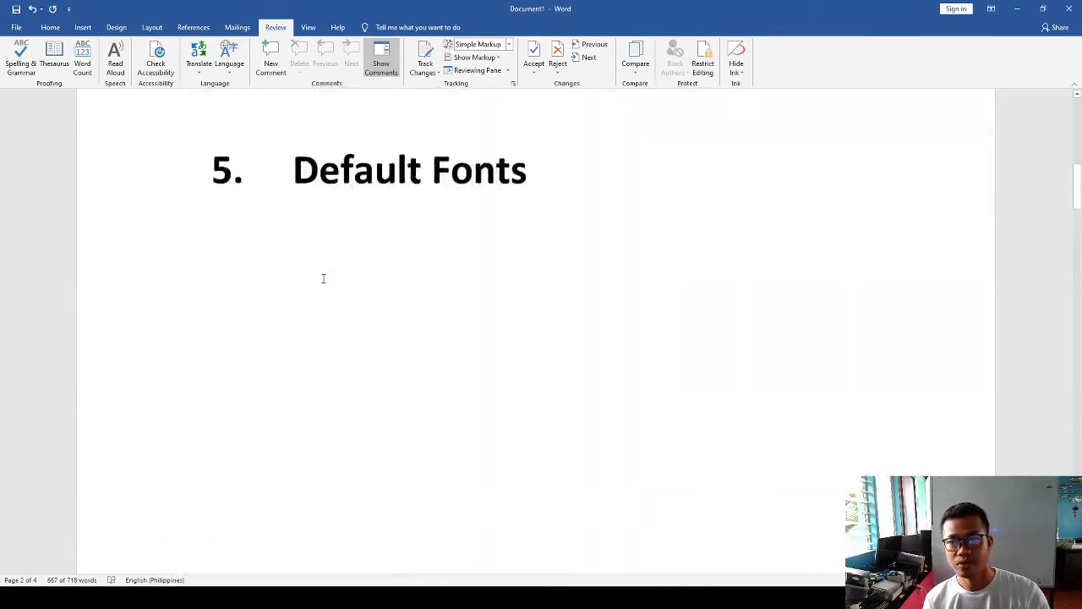
scroll(323, 278, "up", 10)
left_click(321, 278)
left_click(20, 73)
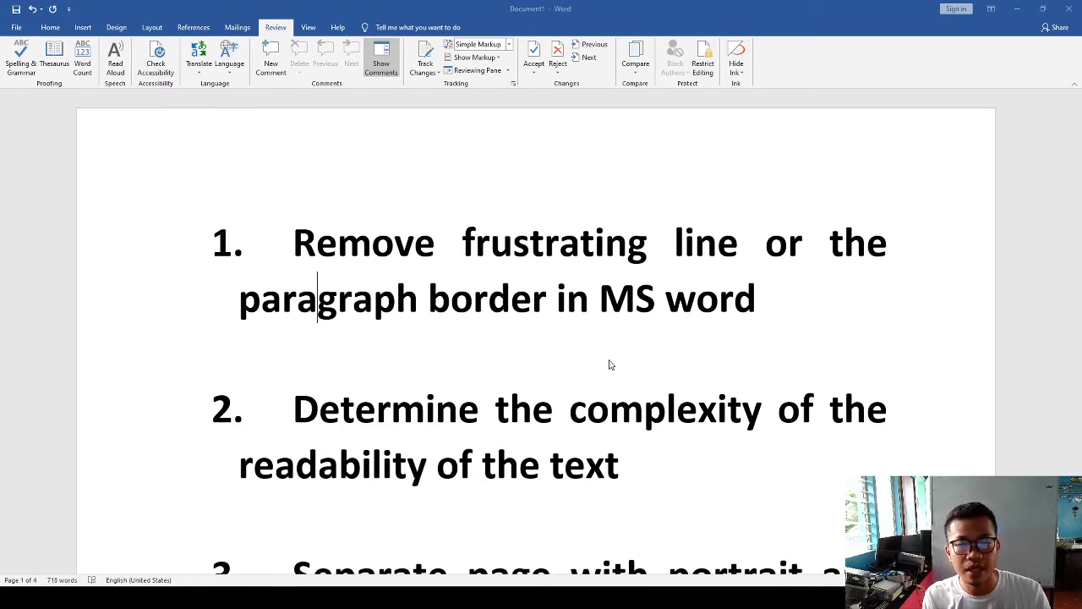
Highlight the second tip and then the third one, about separating pages with portrait and landscape orientation.
left_click_drag(306, 409, 652, 459)
scroll(527, 383, "down", 3)
scroll(528, 383, "down", 3)
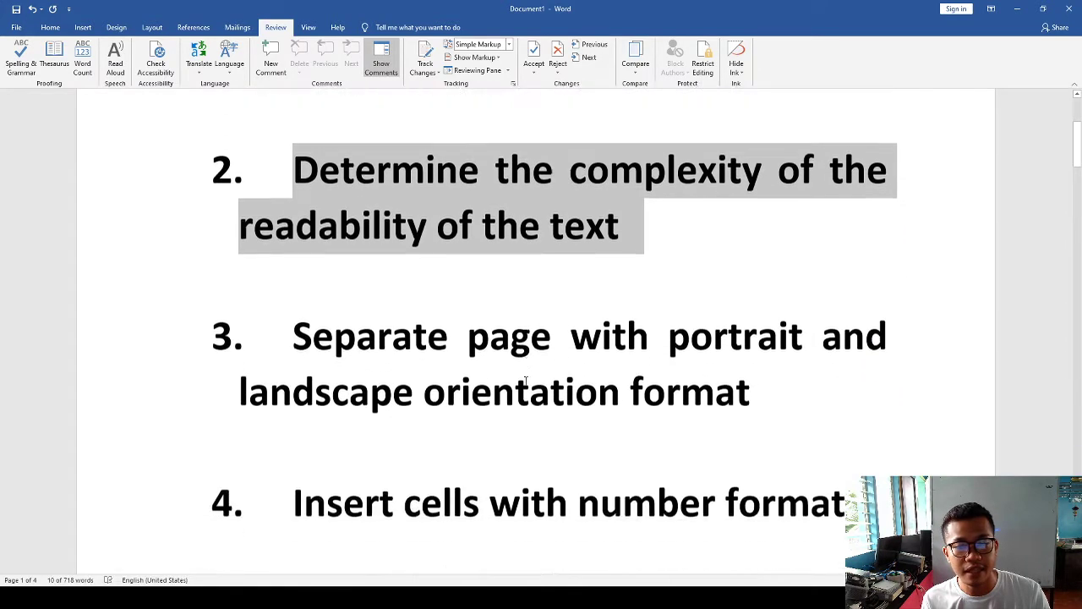
left_click(499, 355)
left_click_drag(344, 252, 782, 324)
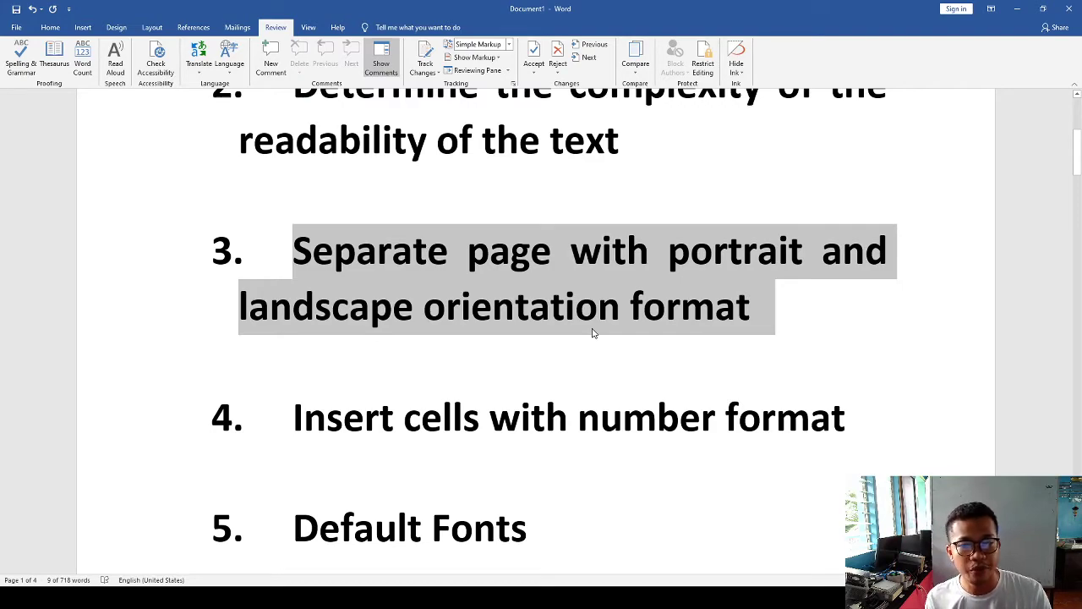
Examine the pages of the document side by side to compare their current orientation and where the article text breaks.
scroll(592, 329, "down", 10)
scroll(587, 341, "down", 3)
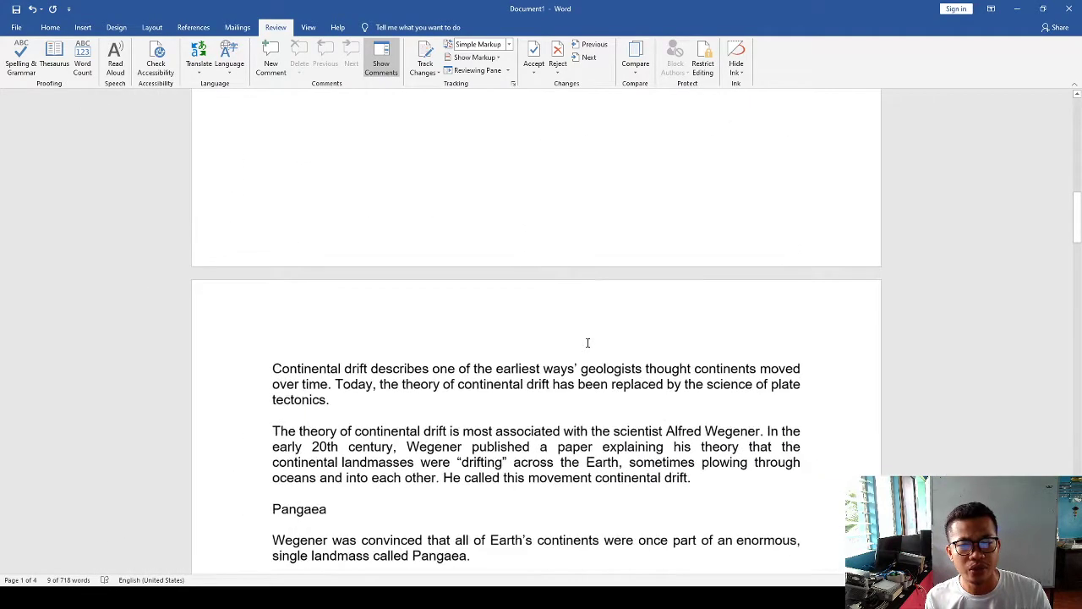
scroll(588, 342, "down", 5)
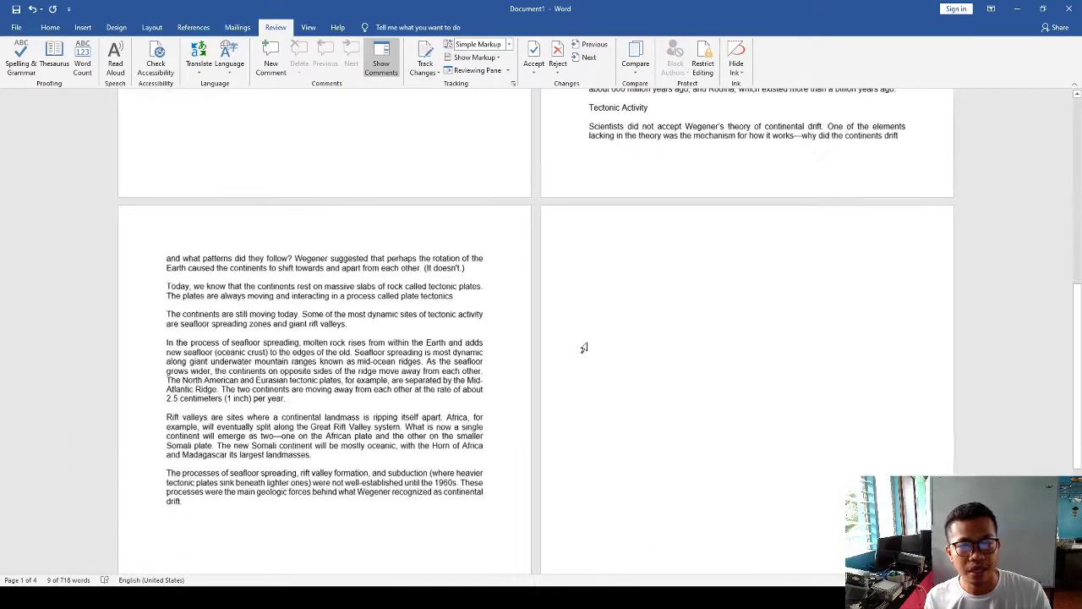
scroll(584, 348, "up", 15)
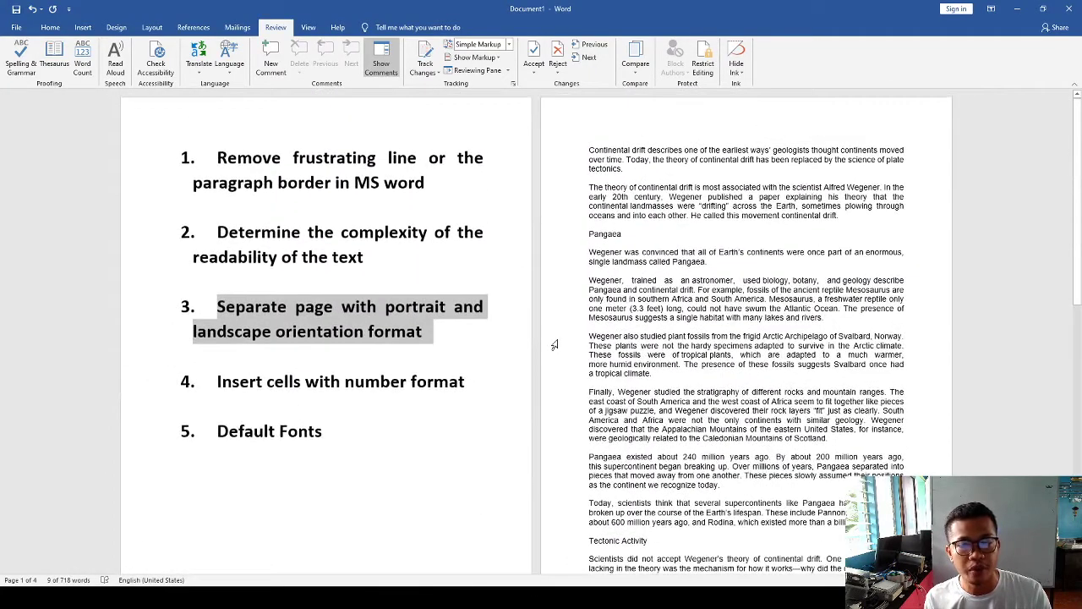
scroll(530, 344, "down", 6)
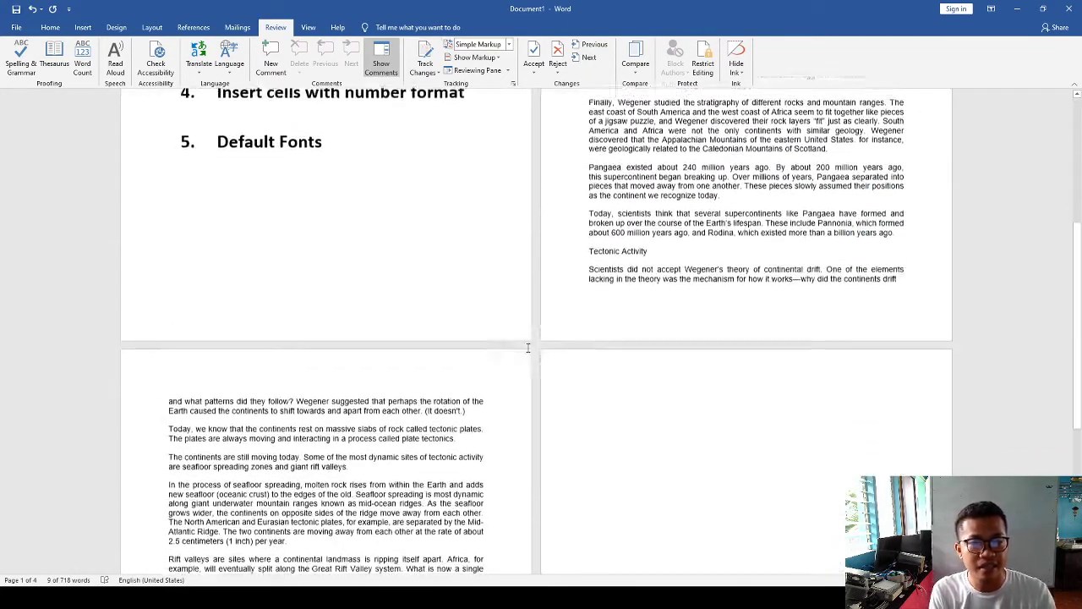
scroll(324, 179, "down", 1)
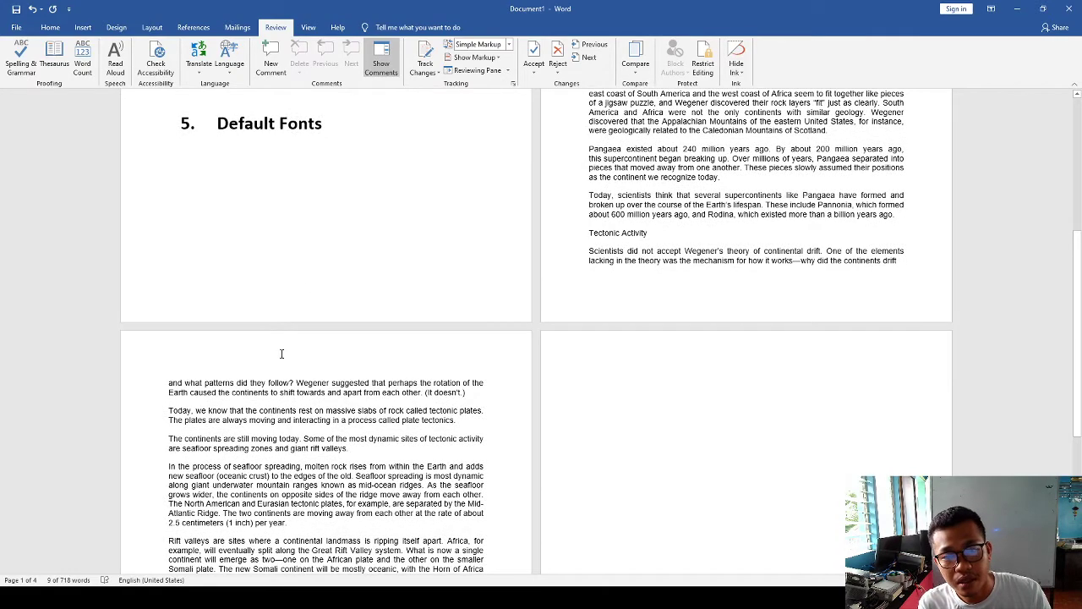
scroll(282, 354, "down", 6)
scroll(316, 387, "up", 6)
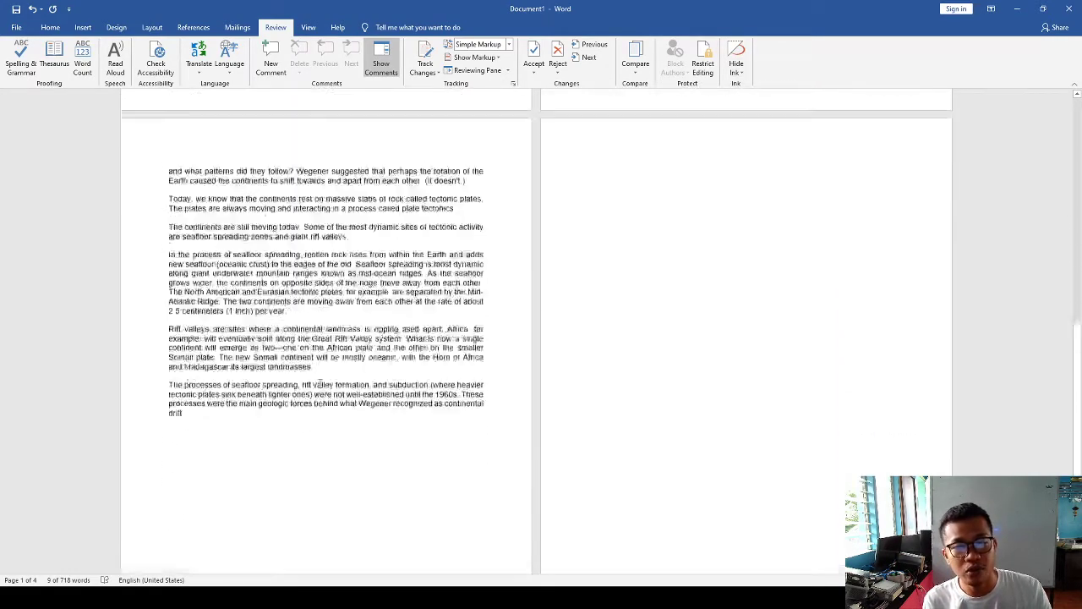
scroll(322, 382, "up", 6)
scroll(329, 380, "down", 2)
scroll(329, 380, "up", 3)
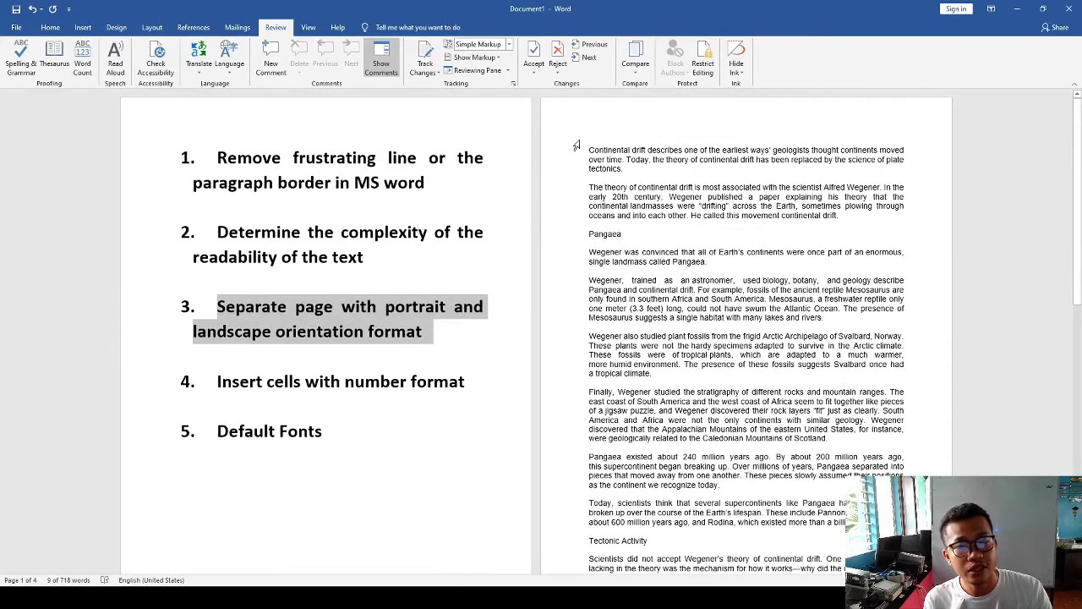
Select the article text on its first page and bring up the page layout options.
left_click_drag(586, 150, 923, 166)
scroll(904, 194, "down", 2)
scroll(627, 173, "up", 2)
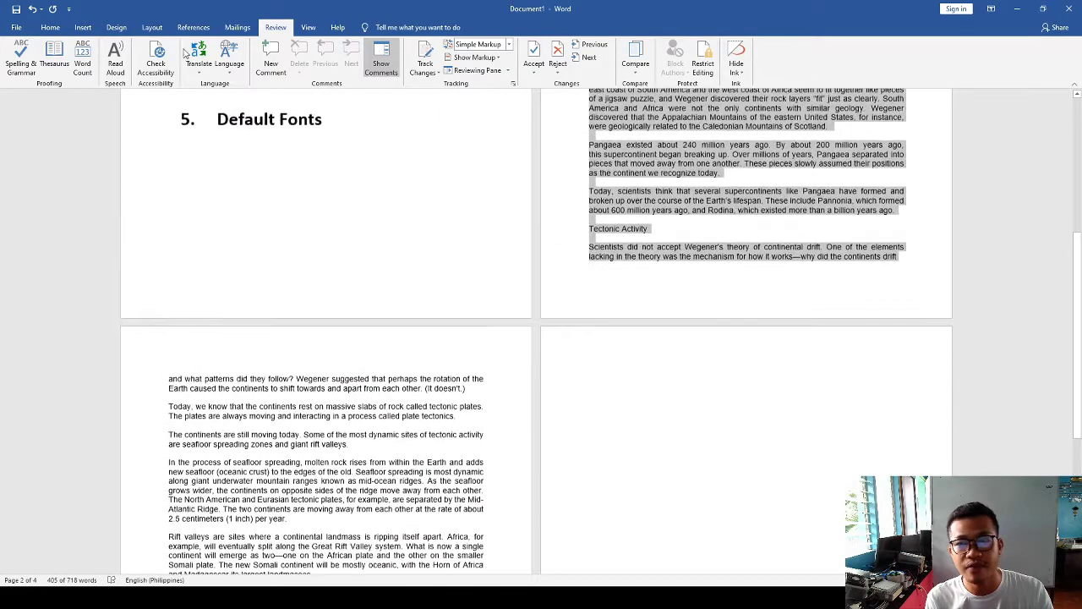
left_click(83, 28)
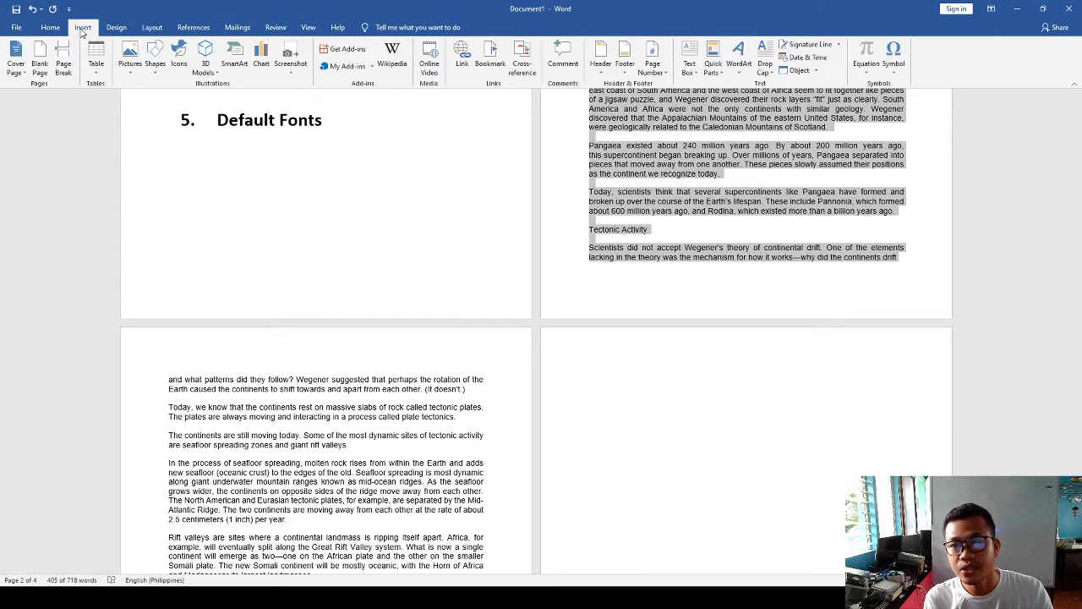
left_click(50, 27)
left_click(83, 27)
left_click(116, 27)
left_click(152, 27)
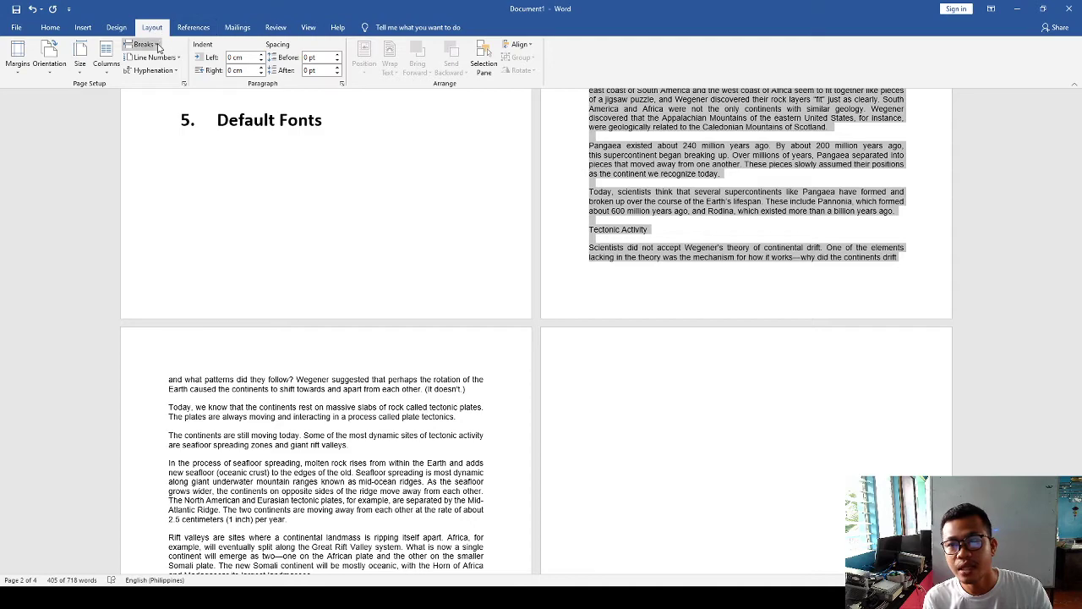
left_click(188, 207)
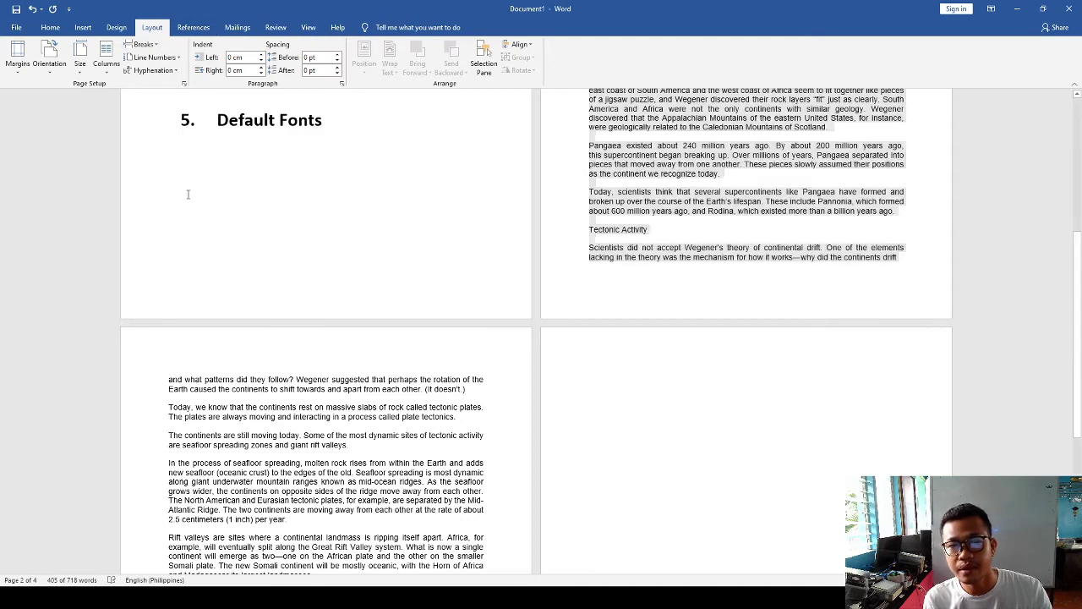
Select the article's first page, from its opening paragraph through "why did the continents drift", and set its orientation to landscape.
scroll(187, 202, "up", 5)
left_click(587, 150)
key("ctrl+shift+End")
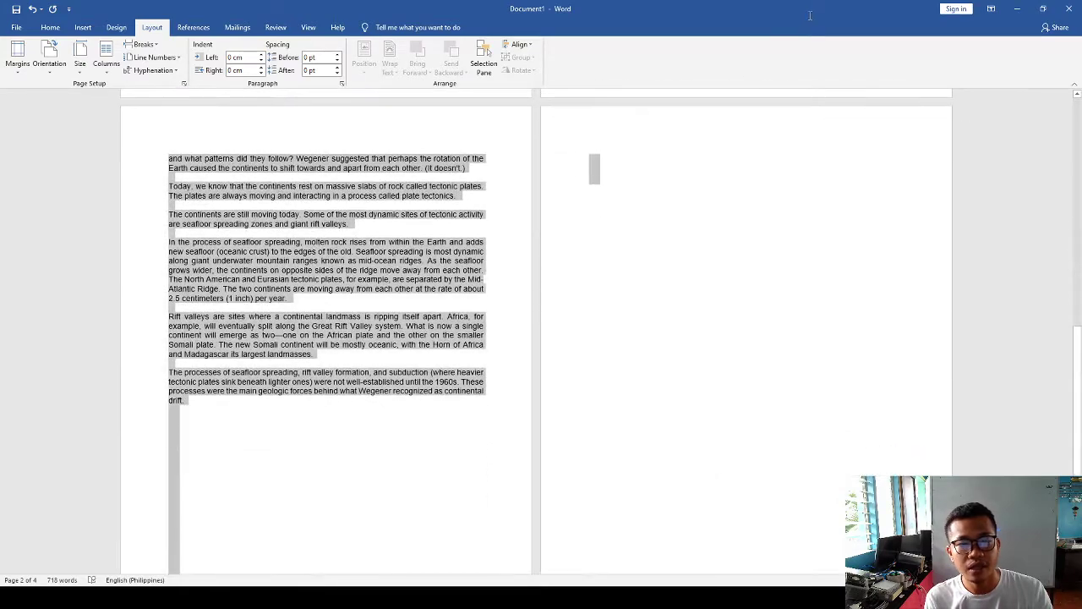
scroll(542, 330, "up", 15)
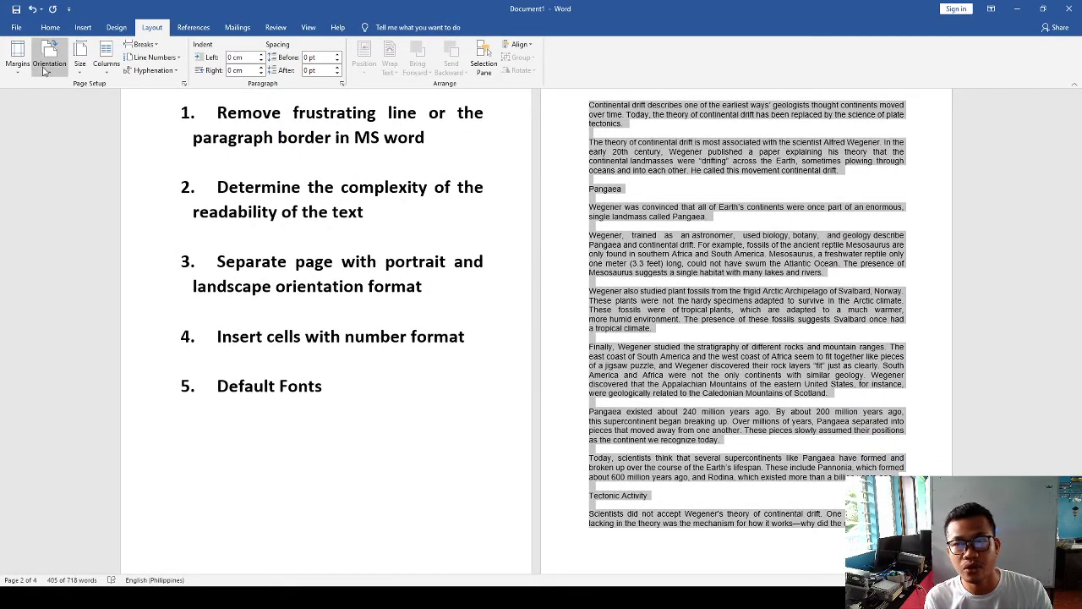
scroll(409, 350, "down", 2)
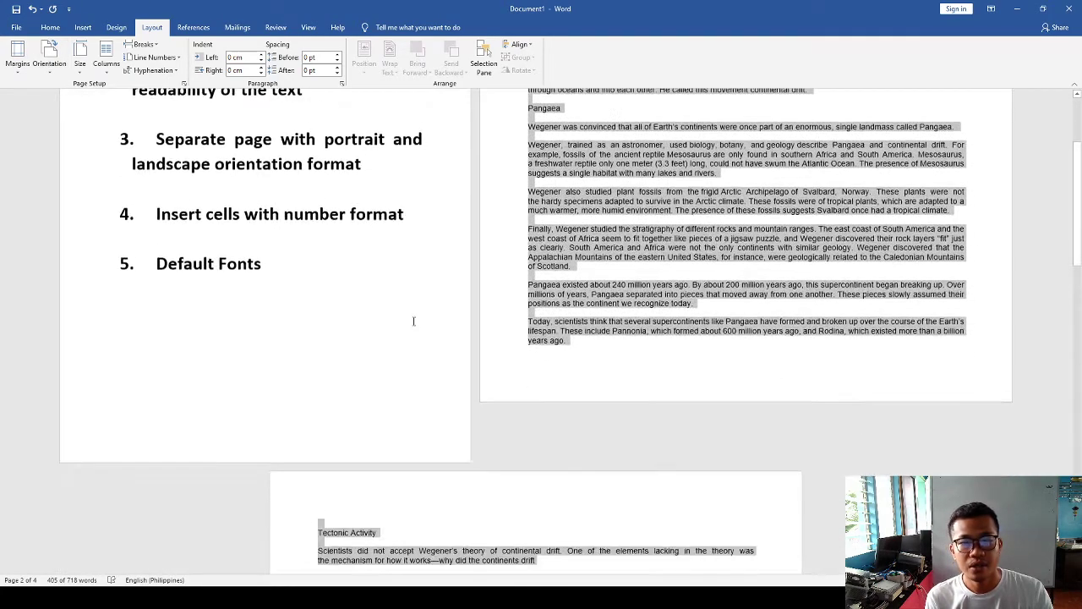
scroll(409, 351, "down", 3)
scroll(375, 225, "up", 5)
left_click(315, 93)
scroll(495, 344, "down", 5)
left_click(495, 344)
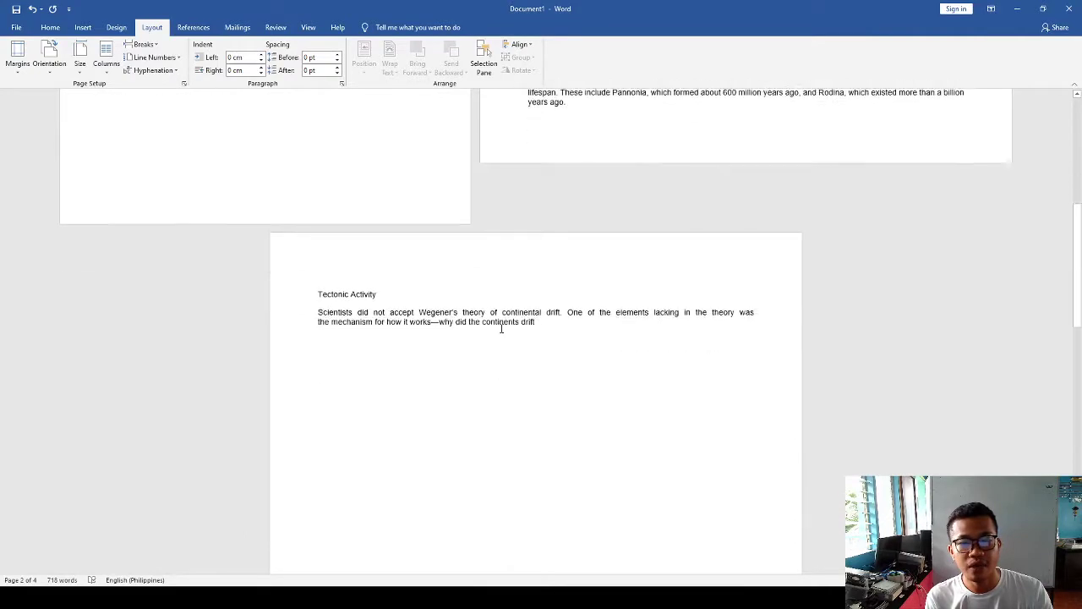
scroll(495, 344, "down", 2)
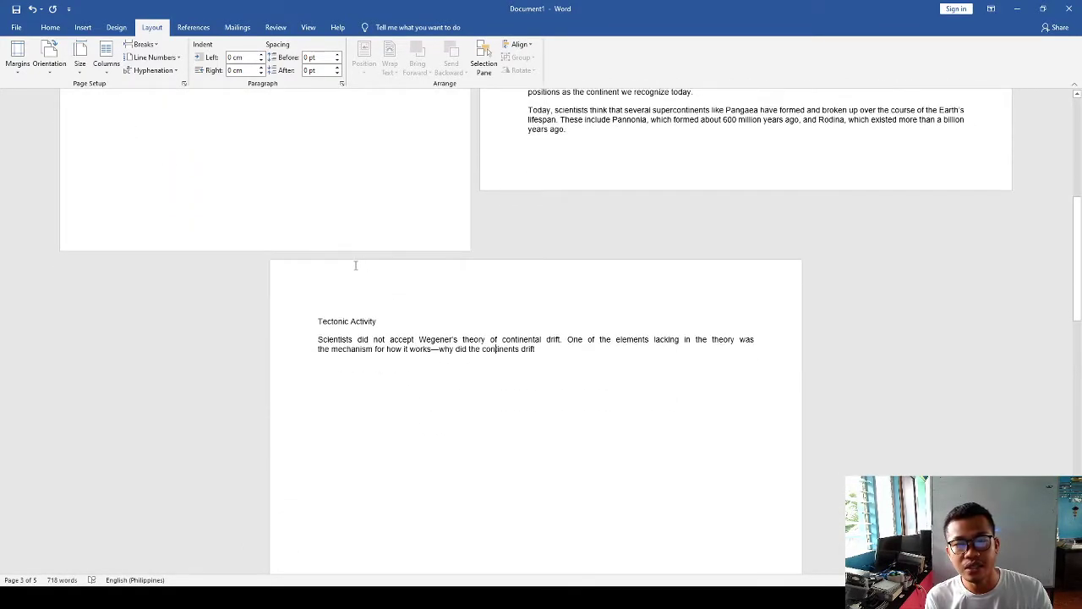
Select everything from the "Tectonic Activity" heading to the end of the document and set its orientation to portrait.
key("ctrl+a")
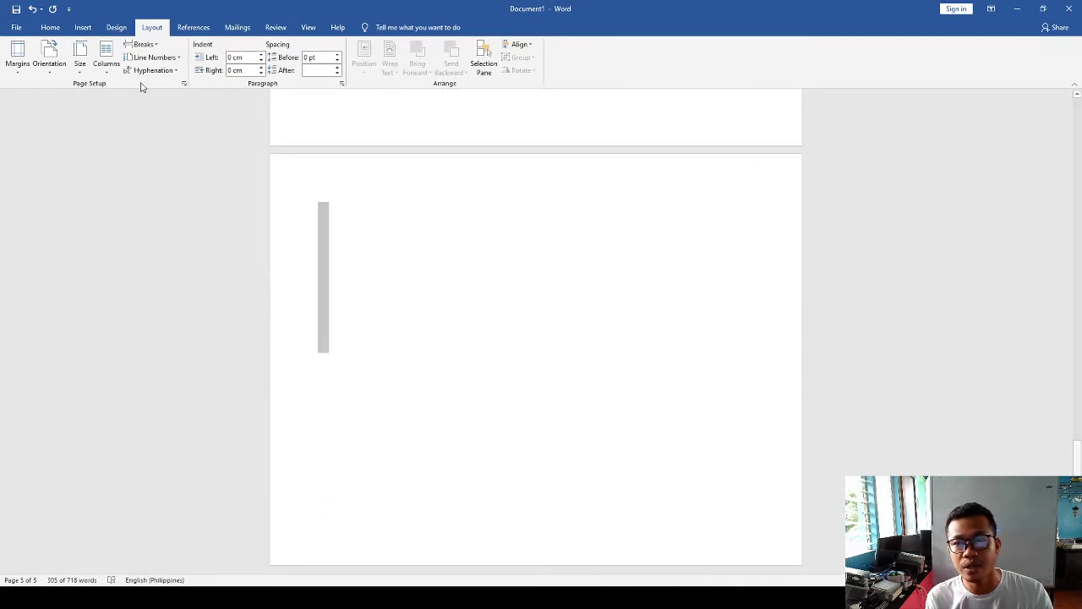
scroll(408, 193, "up", 10)
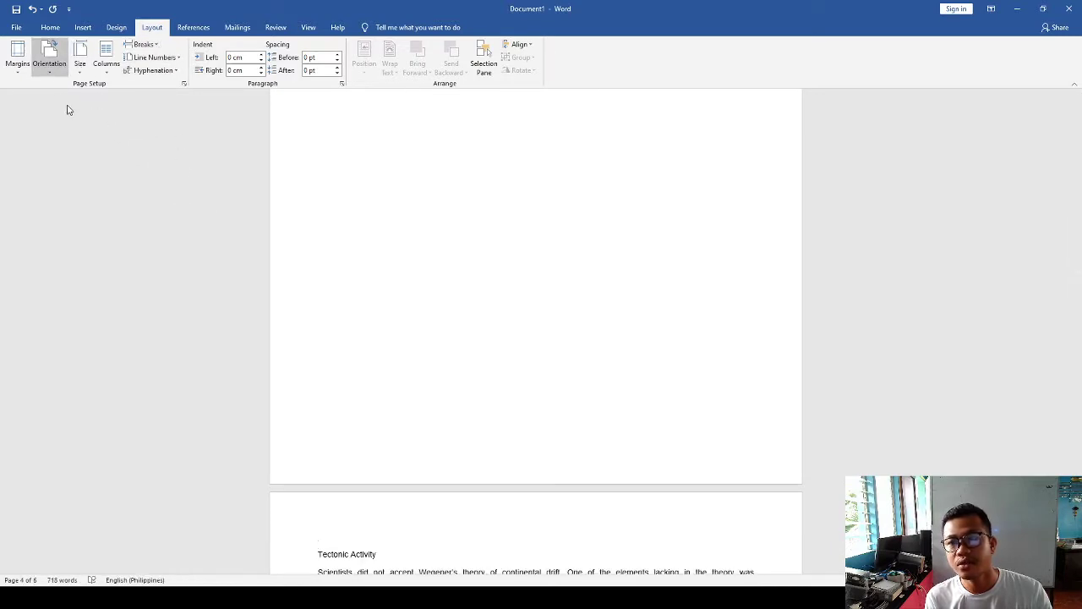
scroll(500, 186, "up", 5)
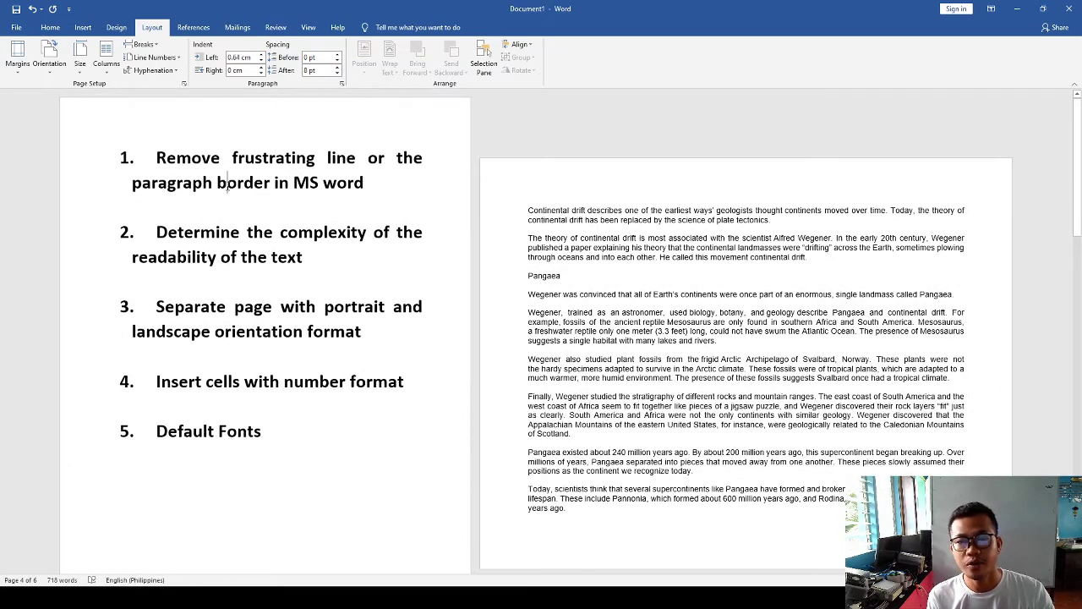
Remove the blank landscape page before the "Tectonic Activity" page and check the mixed page orientations.
left_click(566, 507)
scroll(275, 493, "down", 5)
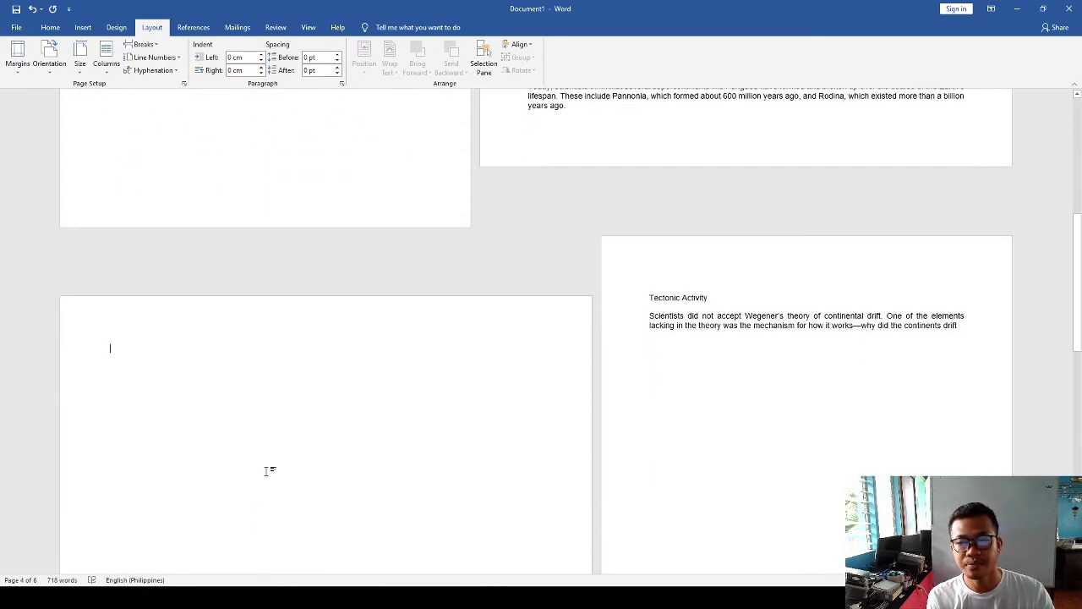
scroll(459, 350, "up", 5)
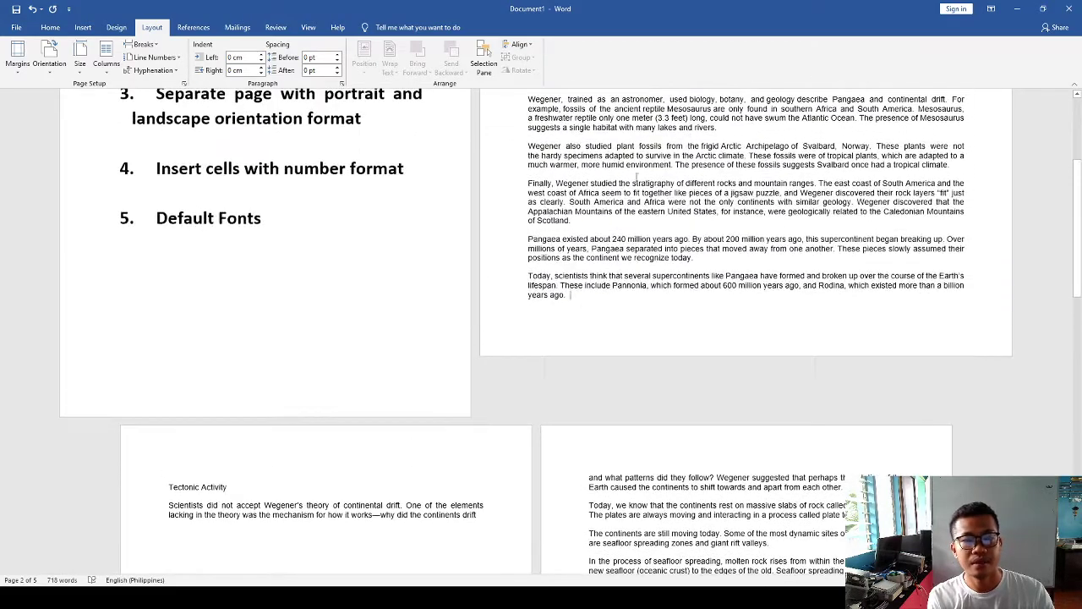
scroll(460, 350, "down", 10)
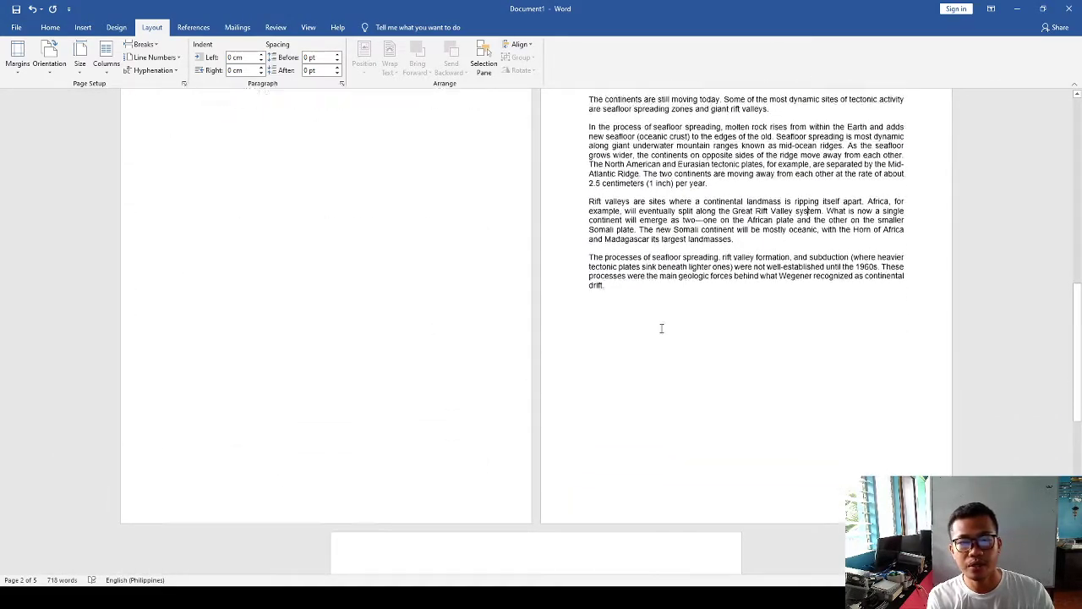
scroll(628, 317, "up", 10)
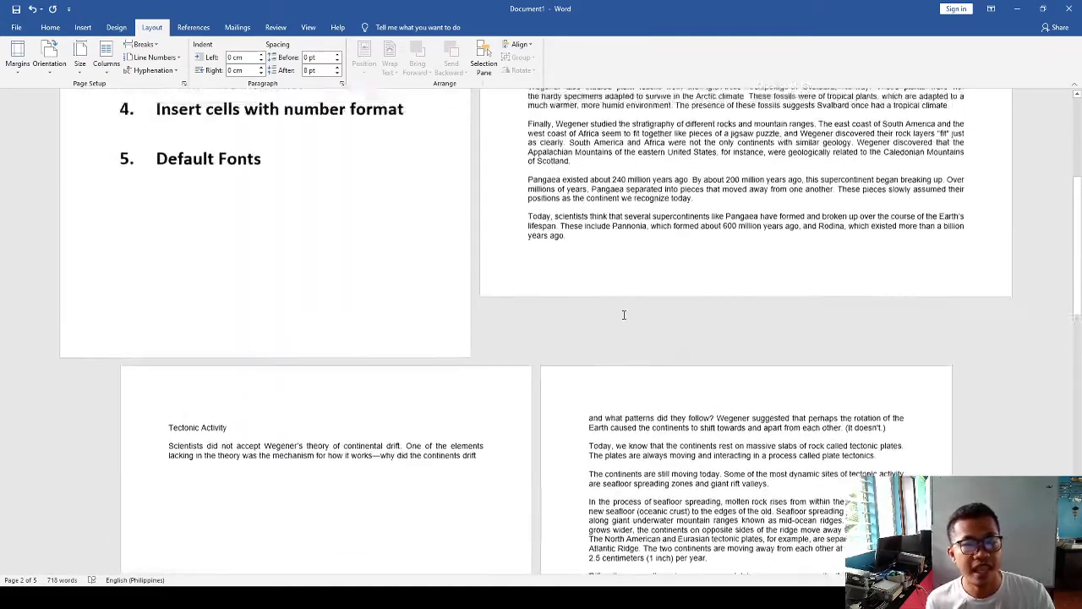
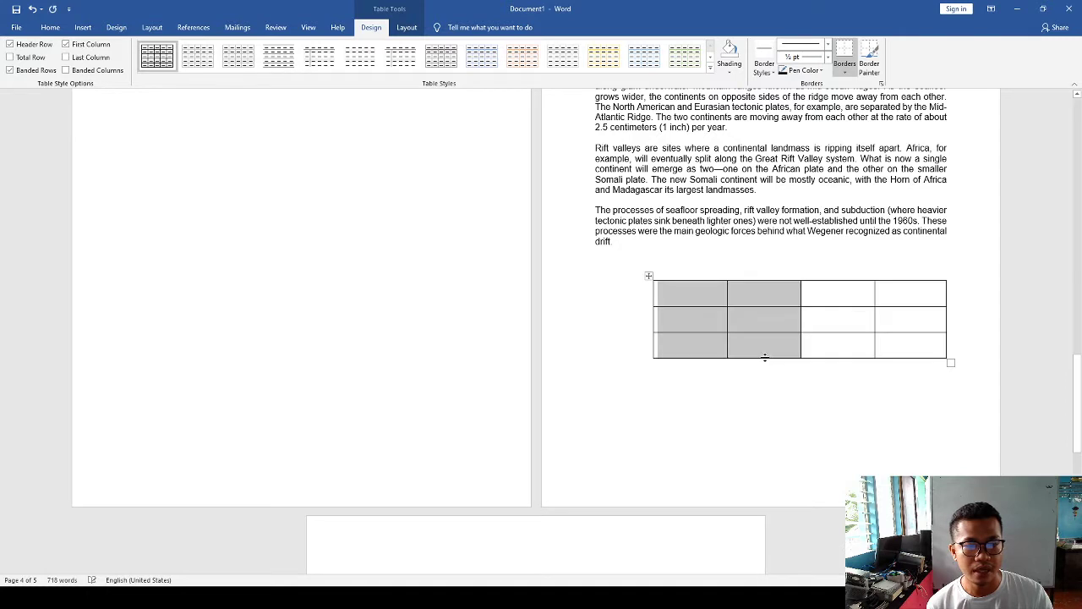
Move the table to the left text margin and enter 1 and 2 in the first two cells of its first column.
left_click(718, 380)
left_click_drag(646, 277, 589, 278)
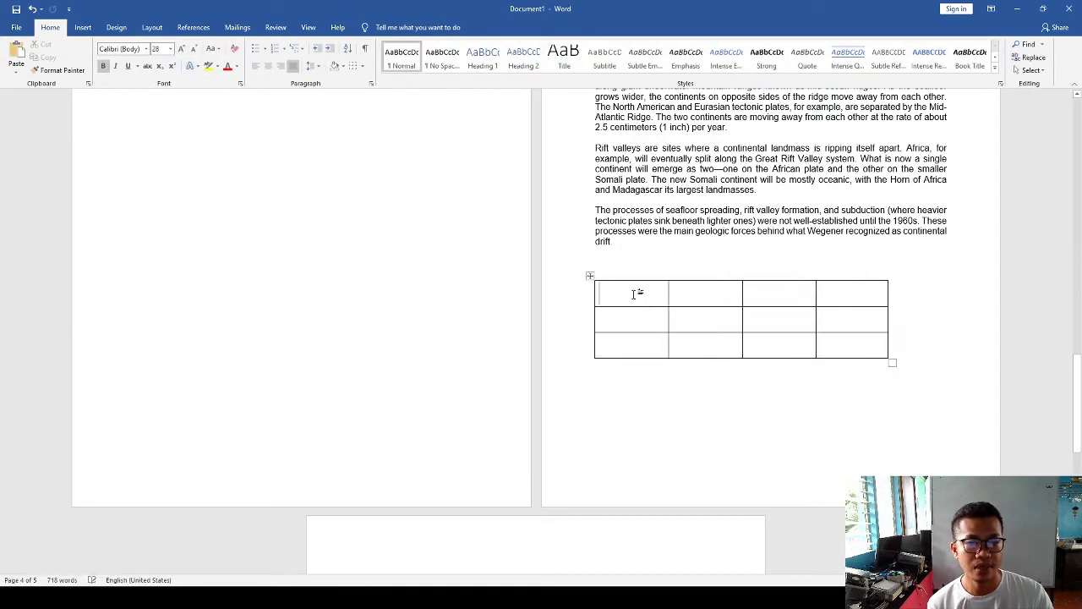
left_click(641, 298)
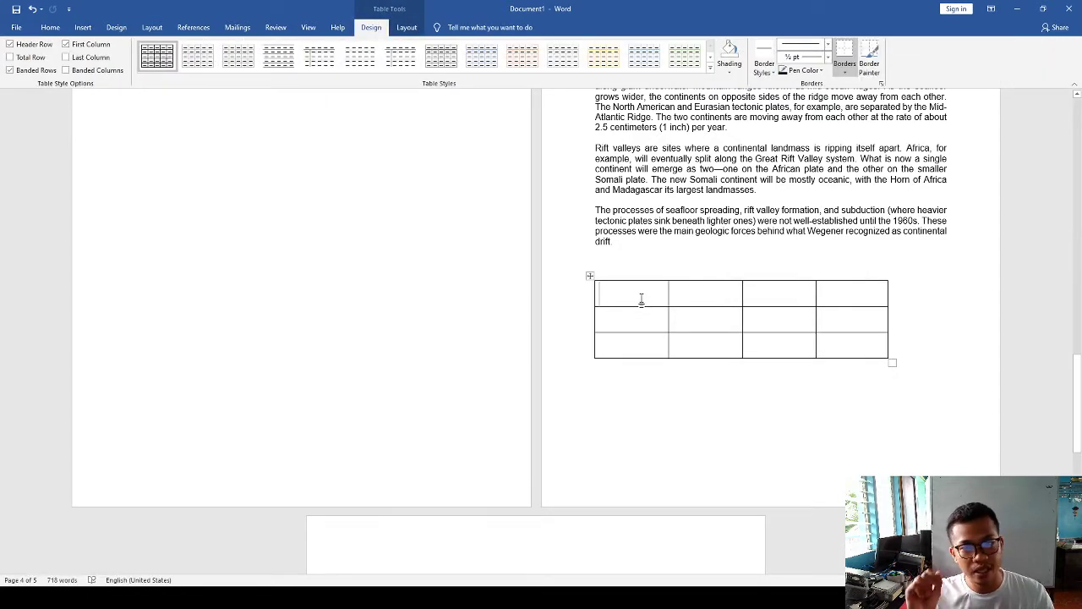
type("1")
left_click(636, 319)
type("2")
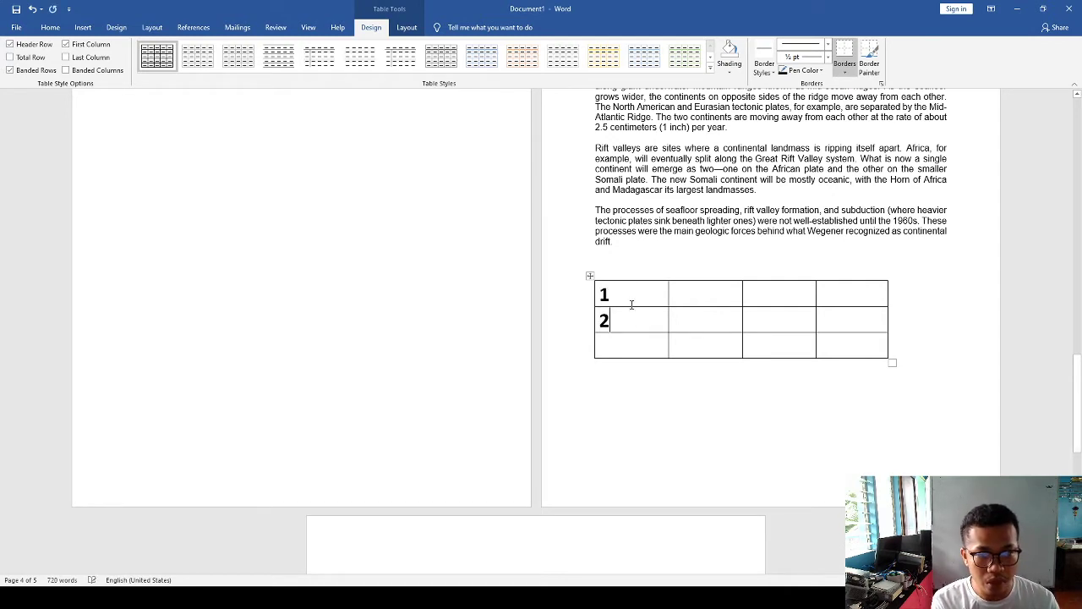
Clear the manually entered 1 and 2 from the first column of the table.
left_click_drag(634, 311, 669, 339)
left_click(659, 327)
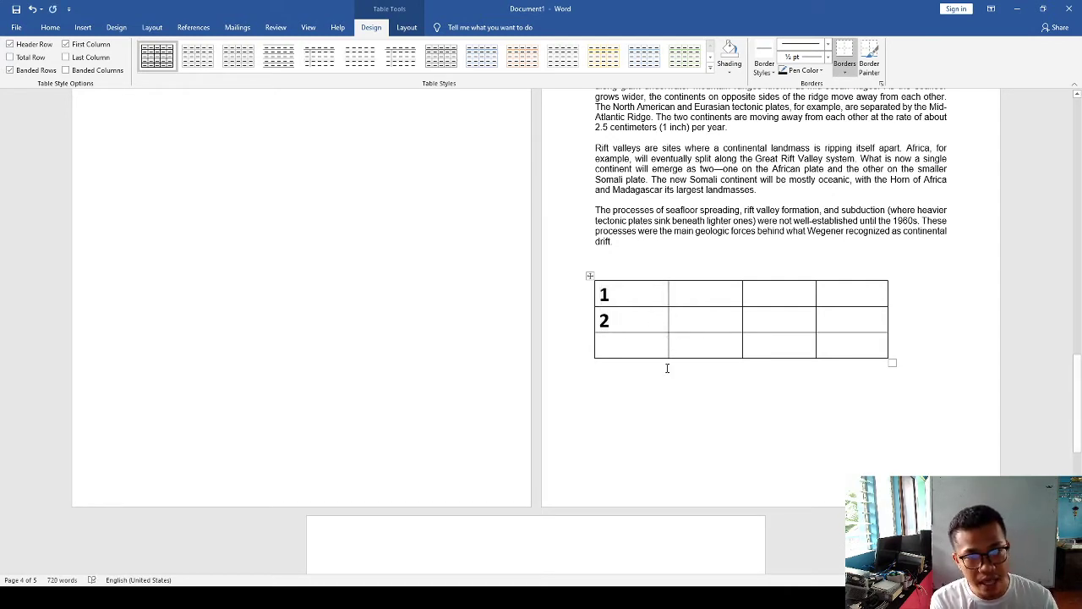
left_click_drag(619, 322, 617, 300)
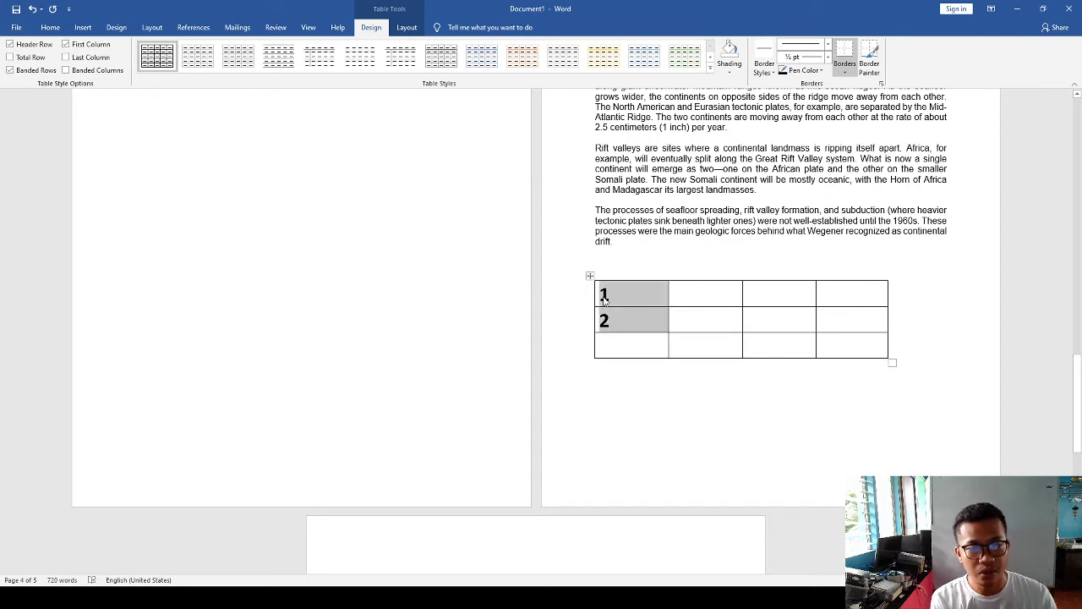
key("Delete")
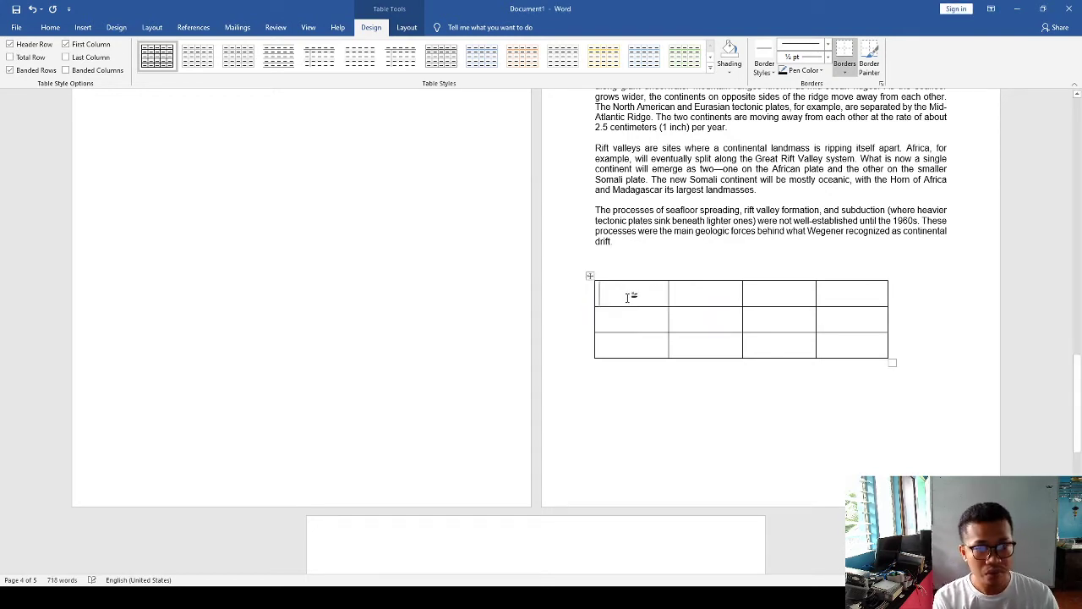
Apply automatic numbering to all three cells in the table's first column.
left_click_drag(628, 295, 634, 347)
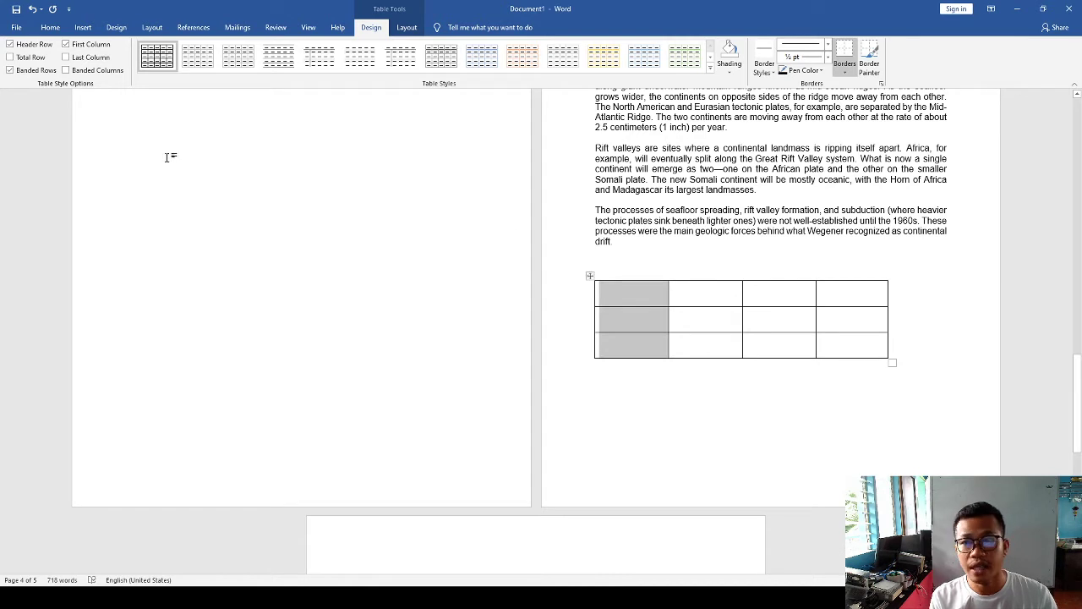
left_click(636, 311)
left_click_drag(631, 292, 637, 347)
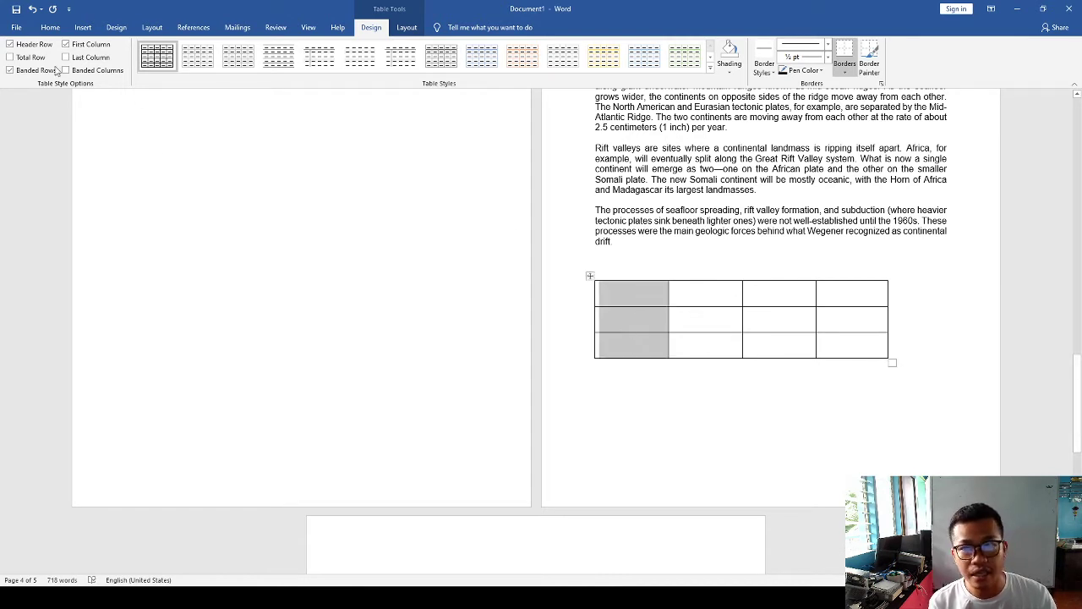
left_click(50, 27)
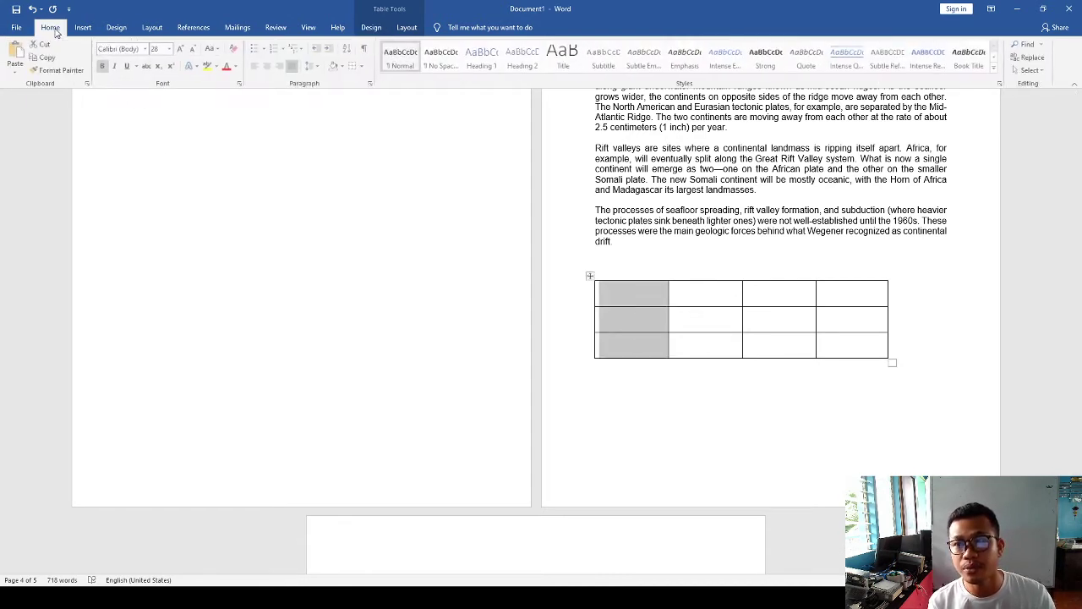
left_click(279, 49)
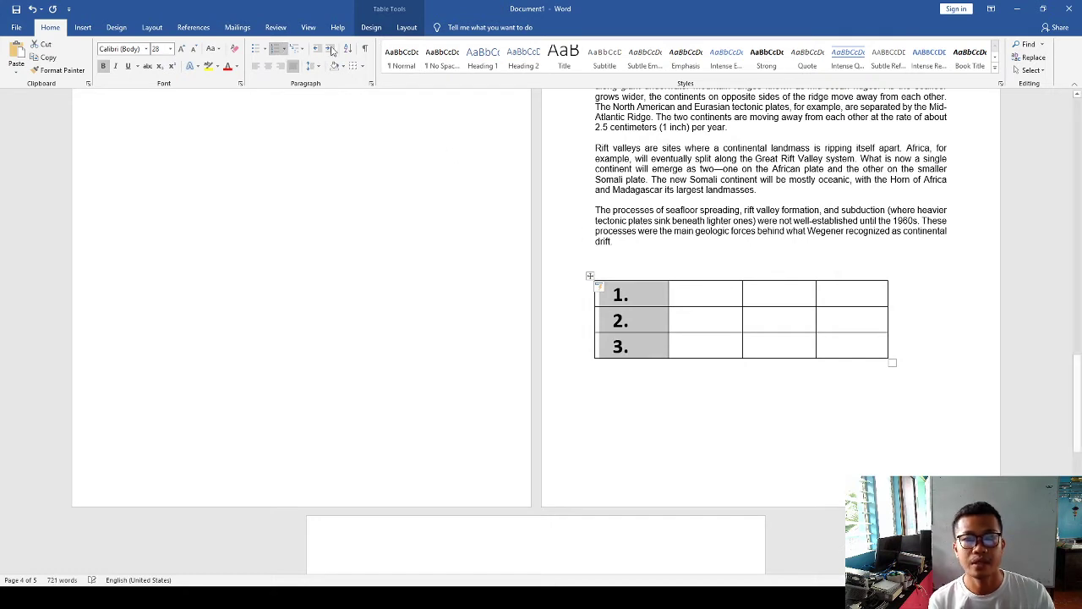
left_click(297, 96)
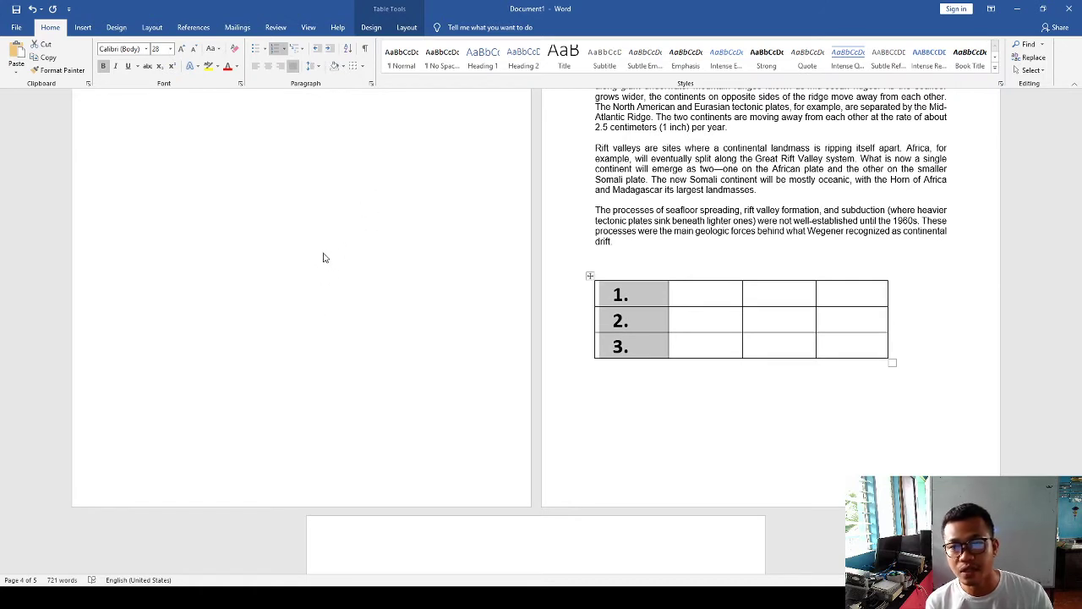
left_click(290, 101)
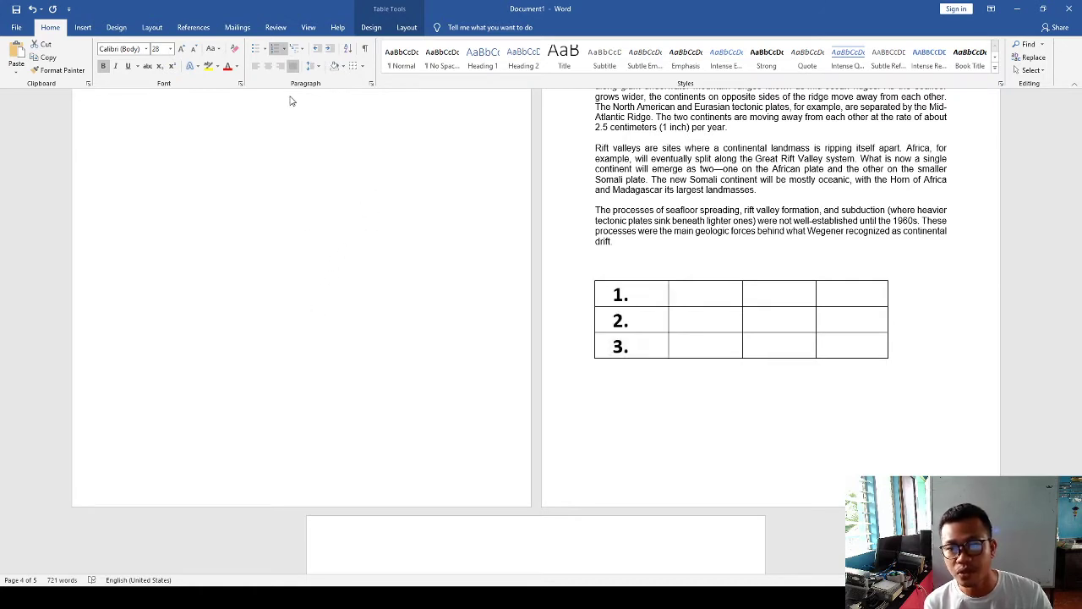
Narrow the table's first column to fit its numbers and shrink the second column to a similar narrow width.
left_click(667, 286)
left_click_drag(668, 294, 639, 296)
left_click(662, 296)
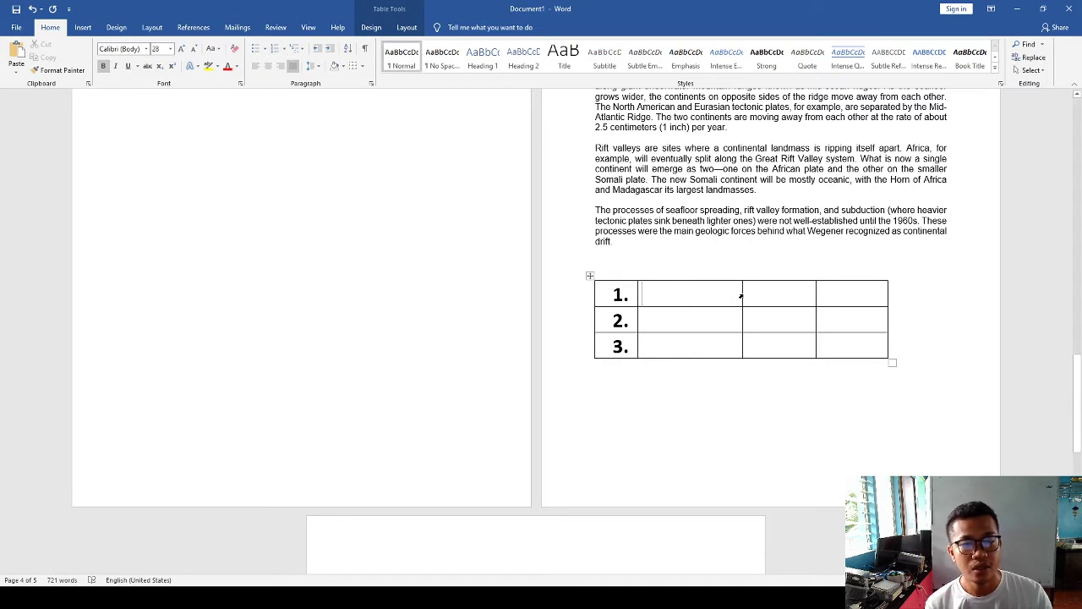
left_click_drag(735, 294, 696, 293)
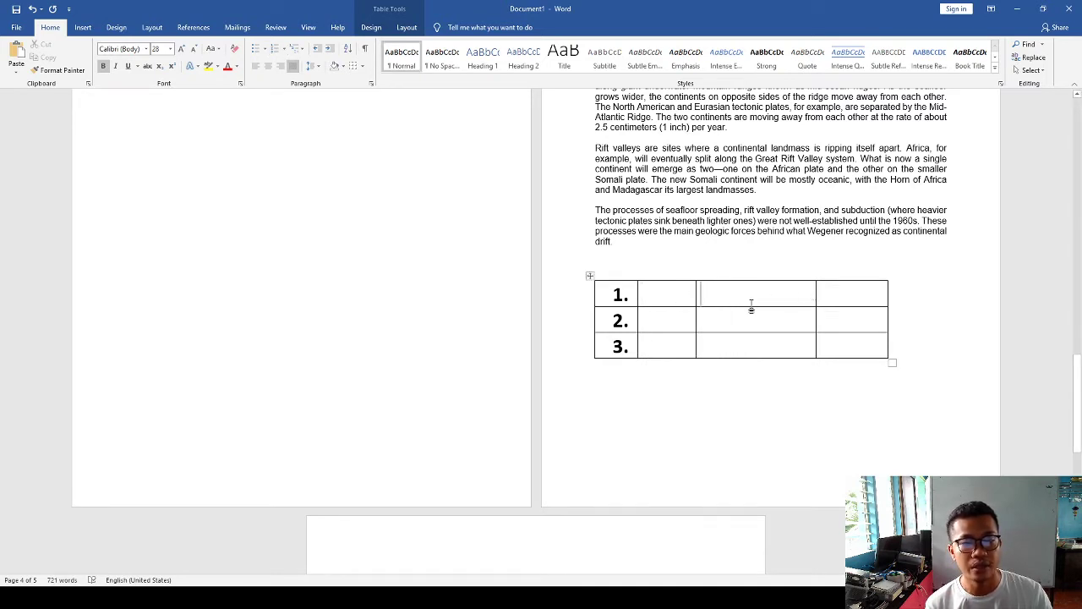
Return to the numbered tips list on the first page and place the cursor in the "Default Fonts" item.
scroll(406, 250, "up", 15)
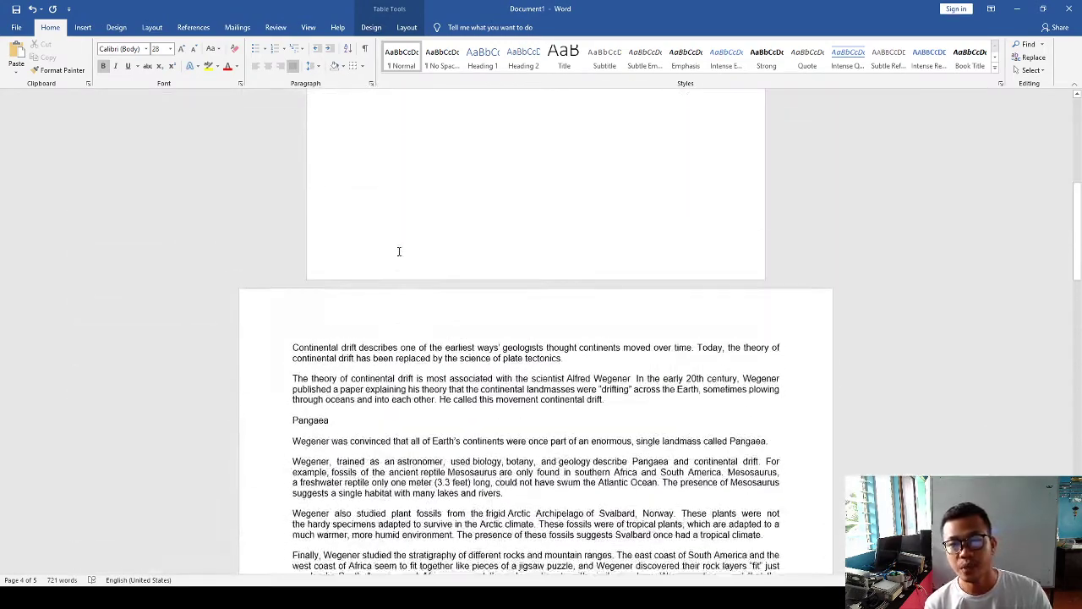
scroll(399, 251, "up", 4)
scroll(394, 295, "down", 2)
left_click_drag(426, 240, 517, 251)
left_click(514, 251)
scroll(487, 259, "down", 1)
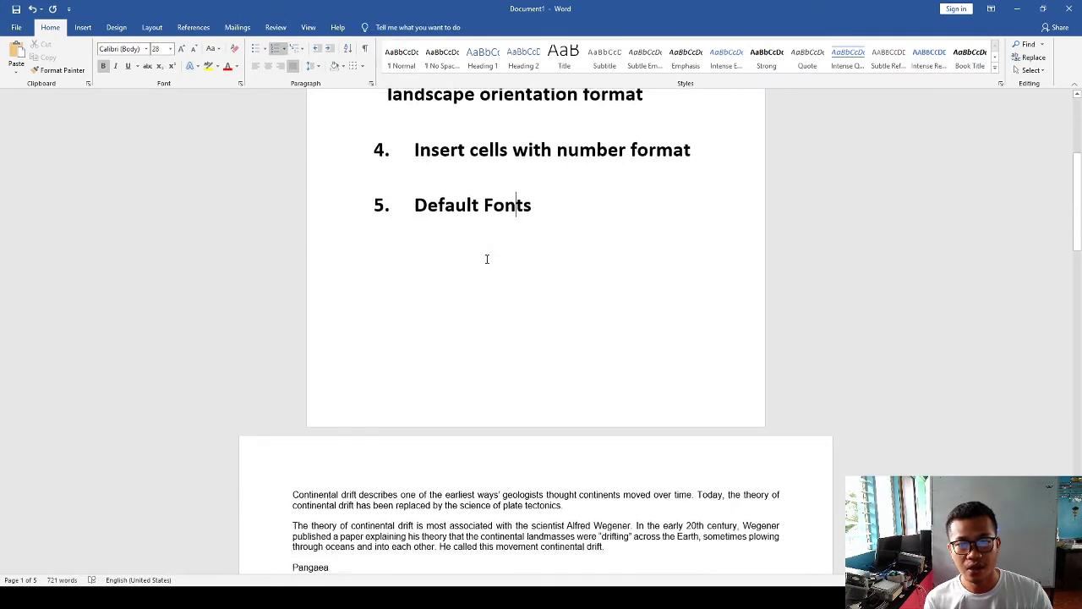
Examine the font used throughout the document, from the tips list through the article to the numbered table.
scroll(486, 259, "down", 3)
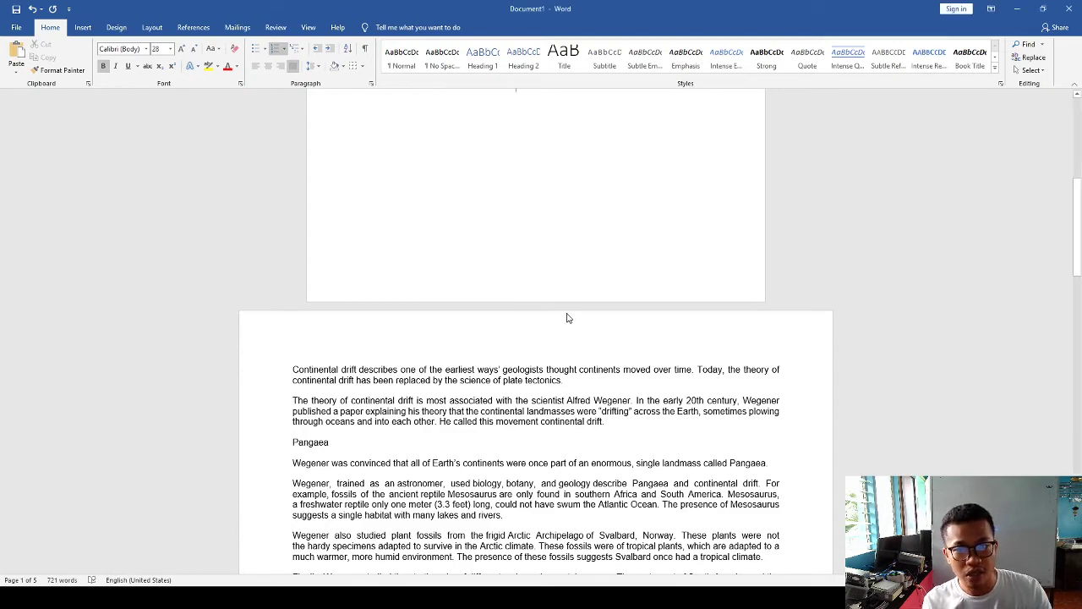
scroll(553, 340, "up", 2)
scroll(541, 364, "up", 3)
scroll(533, 381, "down", 12)
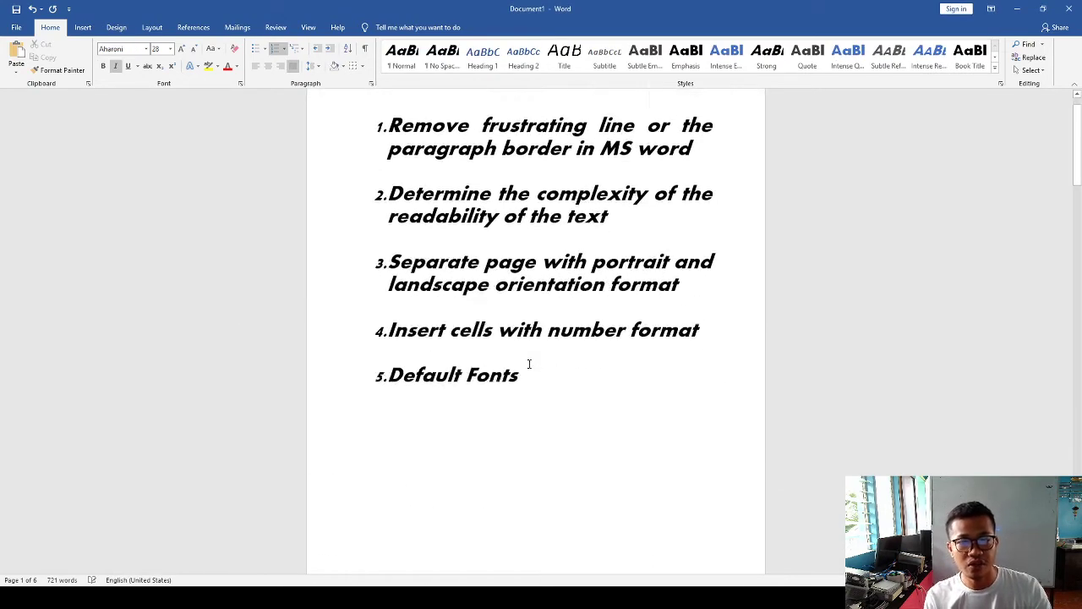
scroll(533, 398, "down", 10)
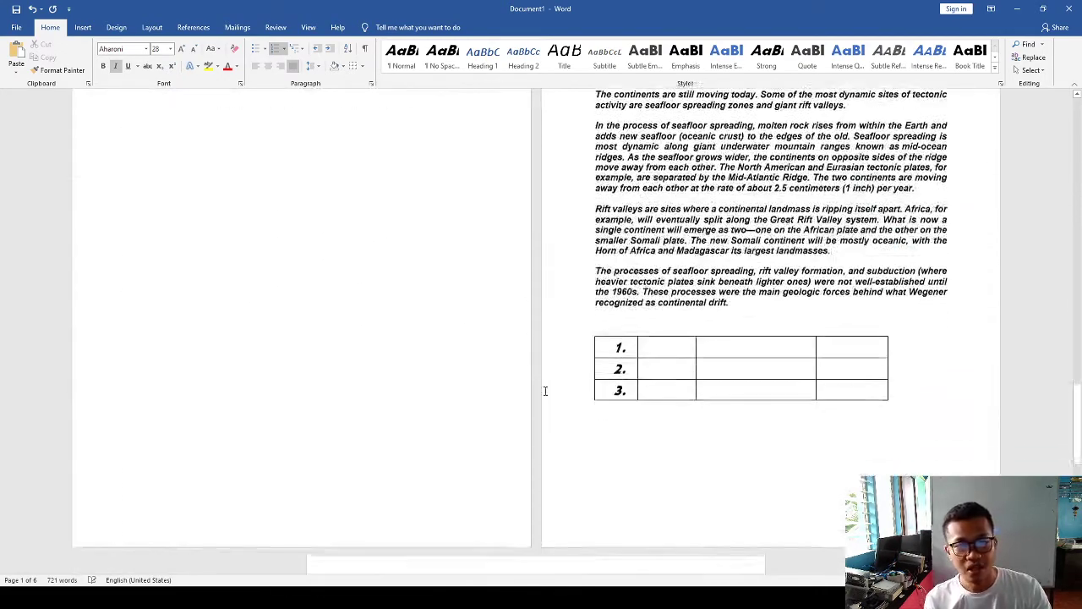
scroll(544, 408, "up", 1)
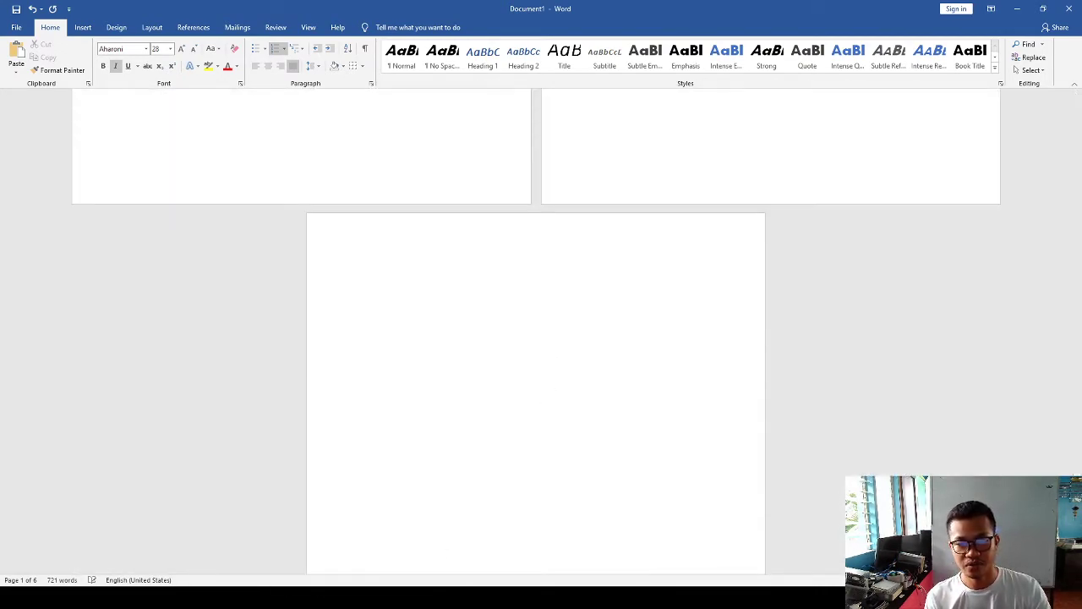